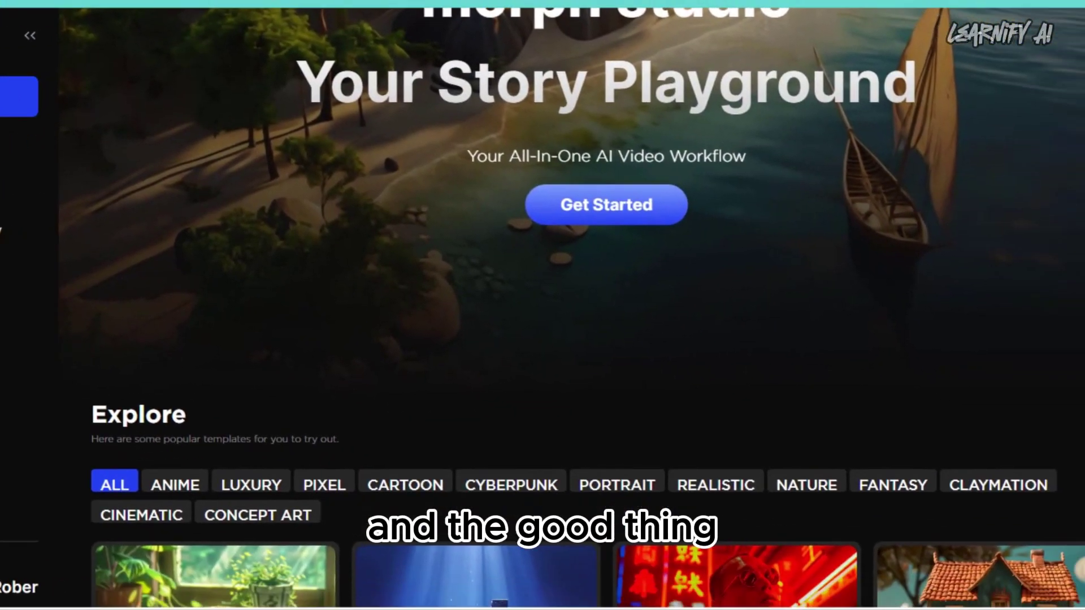
# - Scroll past the hero banner to the Explore grid with Nature, Pixel, Portrait and Realistic templates
pyautogui.scroll(-7, 543, 305)
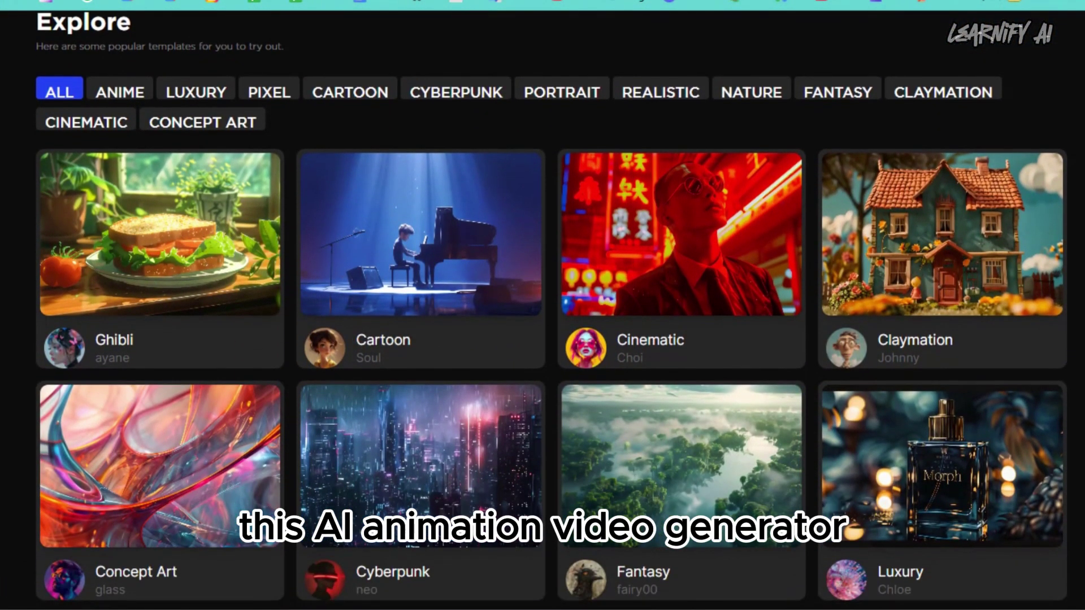
pyautogui.scroll(-4, 1052, 391)
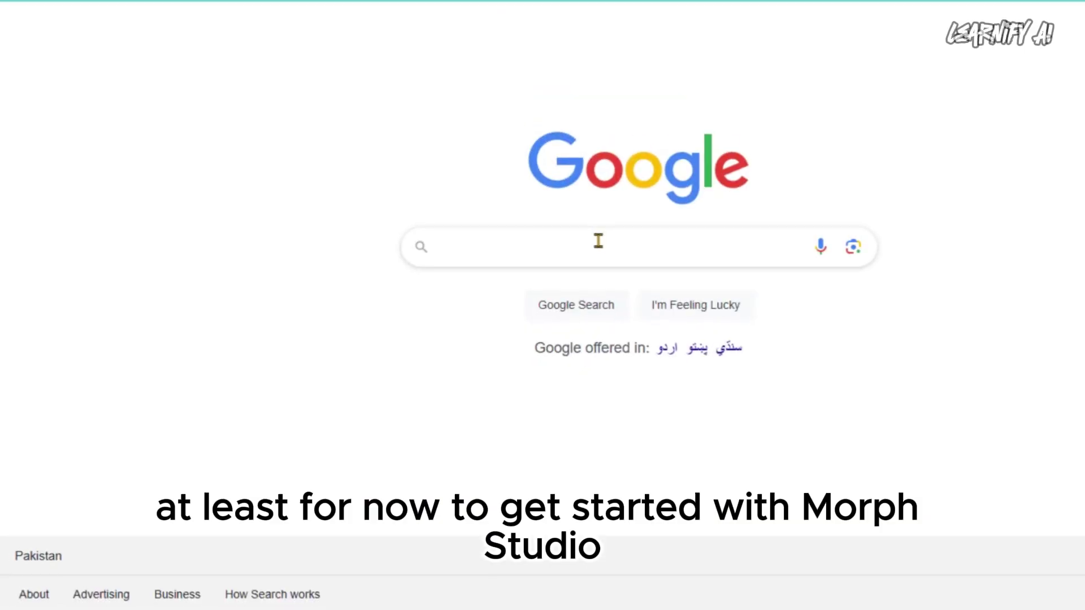
# - Search Google for 'morph studio' and open the official Morph Studio result
pyautogui.click(598, 241)
pyautogui.write('mor')
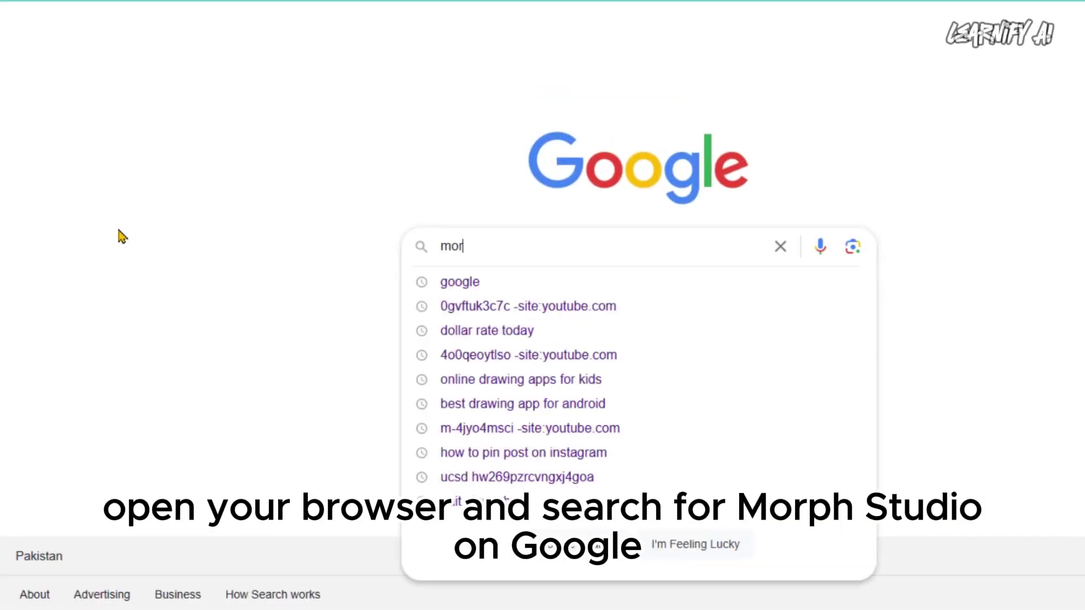
pyautogui.write('ph studi')
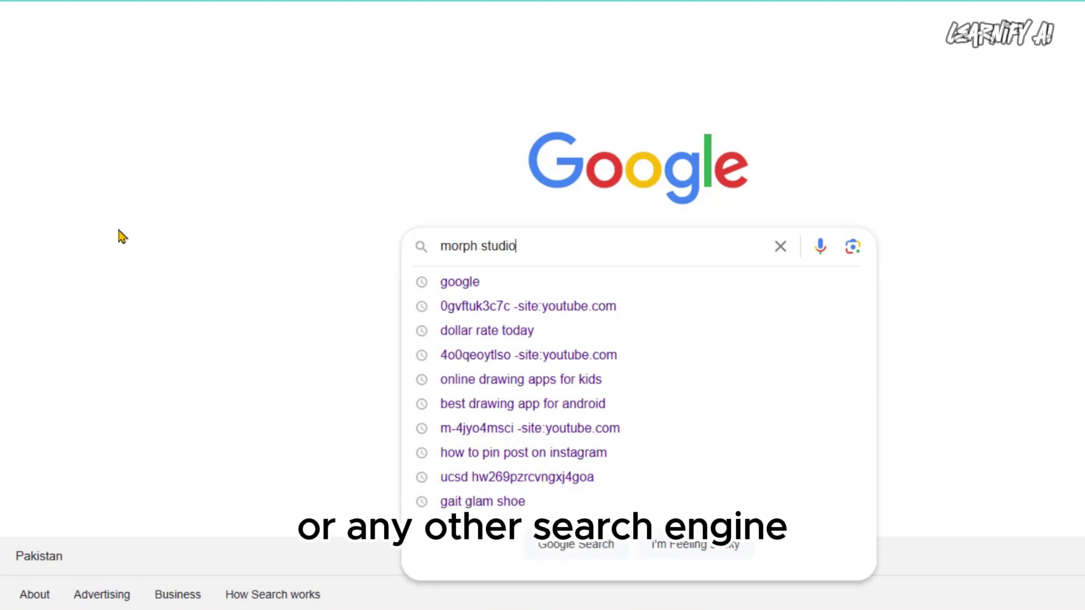
pyautogui.write('o')
pyautogui.press('Return')
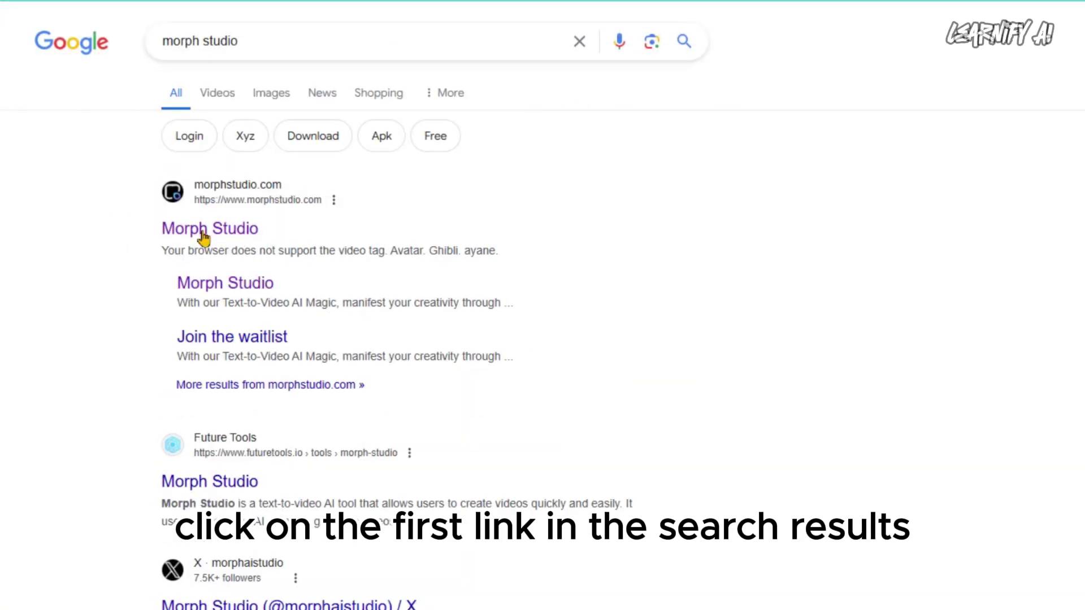
pyautogui.click(205, 236)
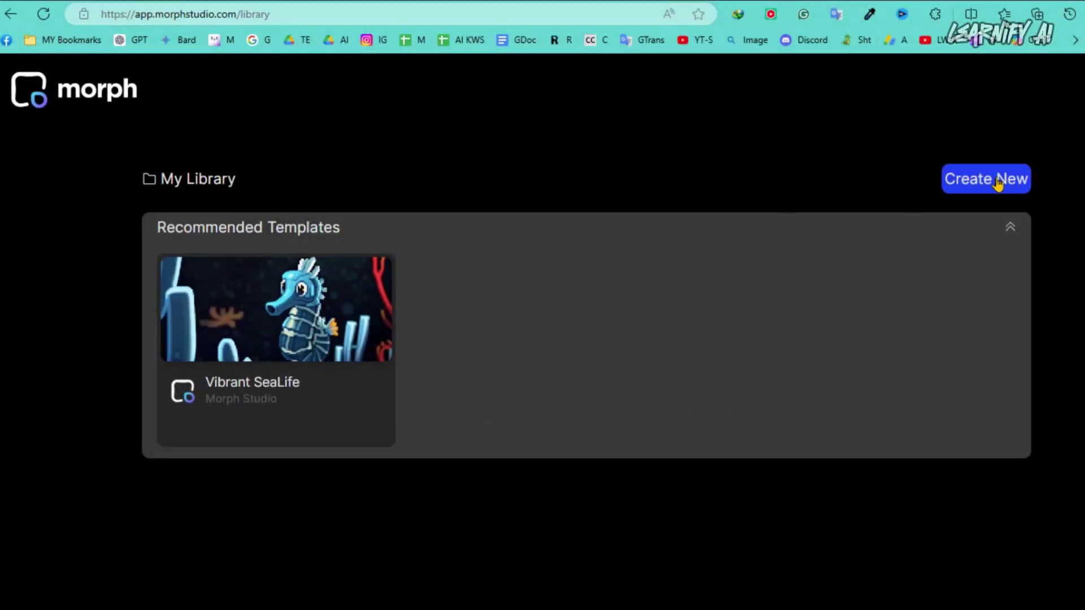
# - Start a new project named 'Learnify Ai Project' with a 16:9 aspect ratio
pyautogui.click(970, 182)
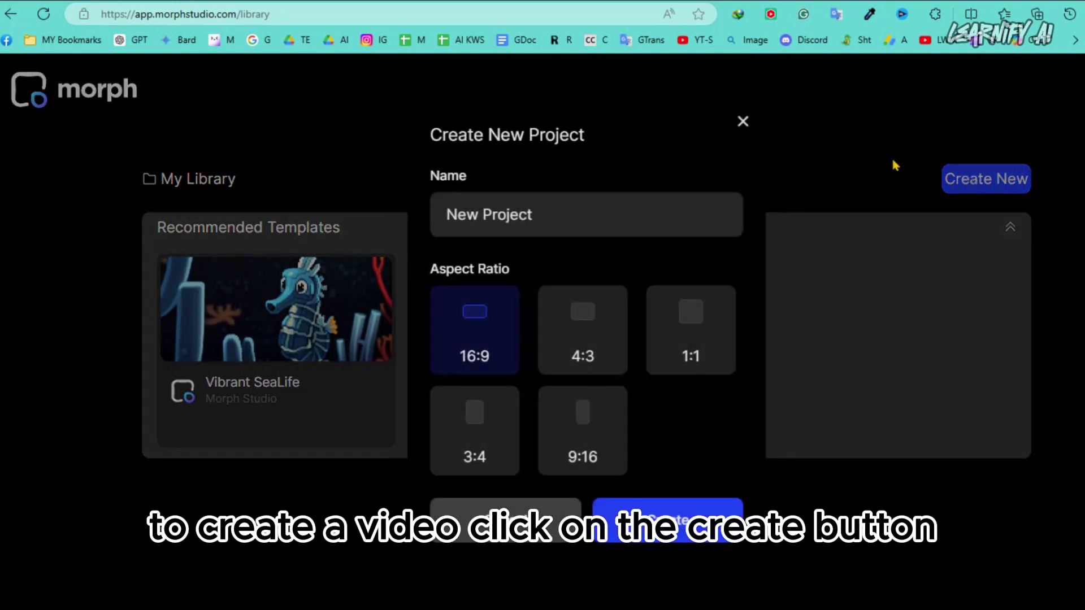
pyautogui.hotkey('ctrl', 'a')
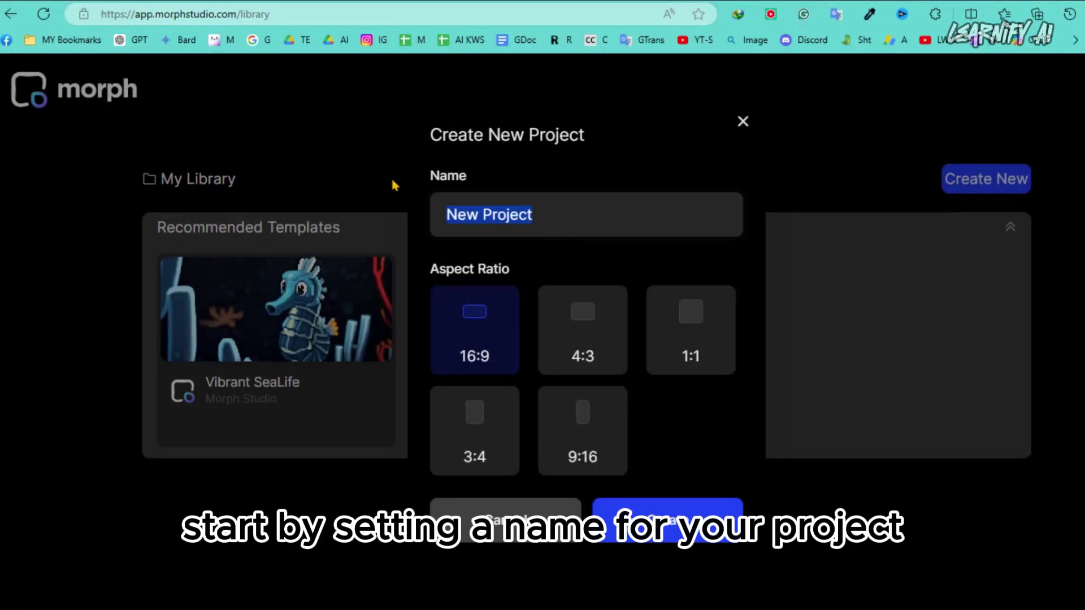
pyautogui.write('Learnify Ai Project')
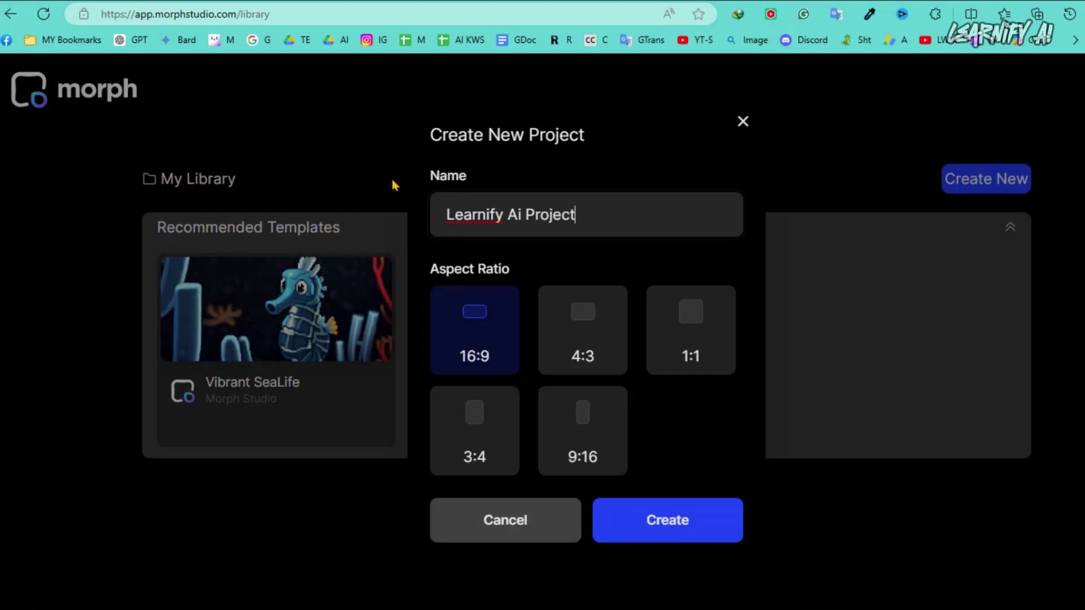
pyautogui.click(579, 349)
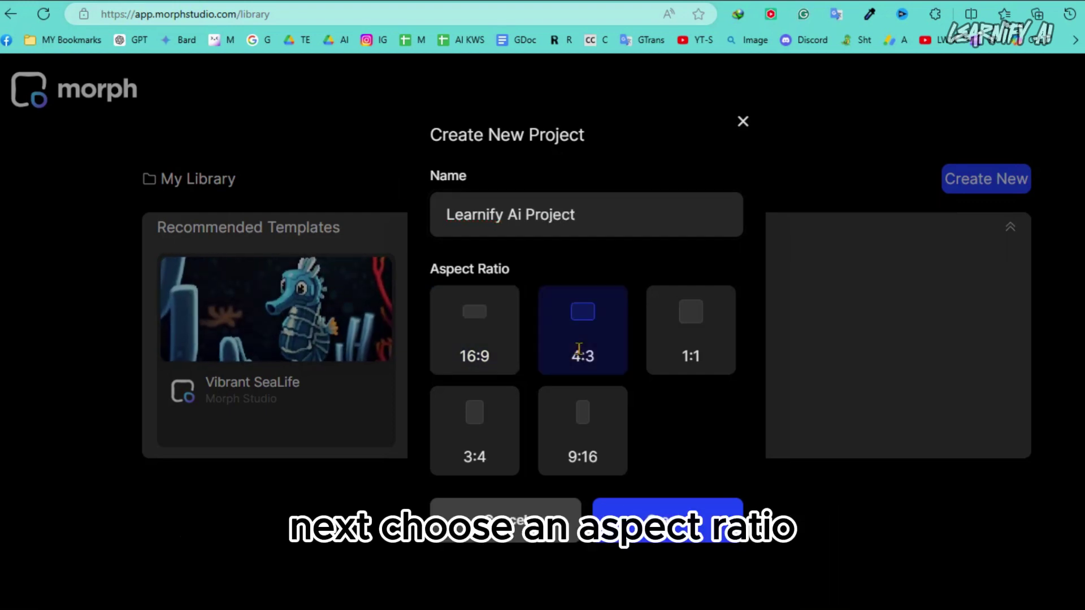
pyautogui.click(678, 327)
pyautogui.click(584, 437)
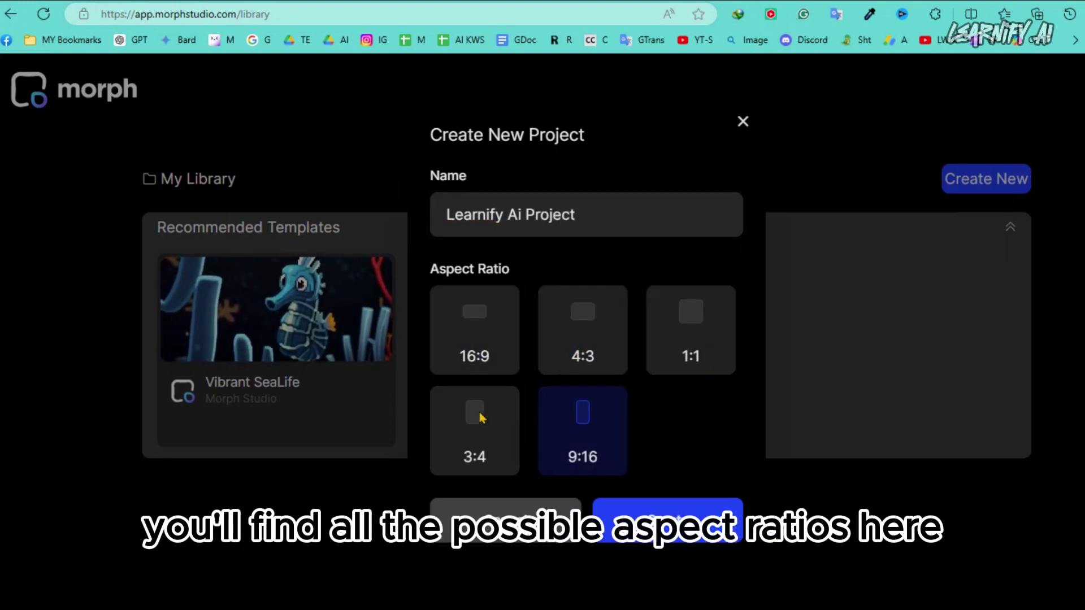
pyautogui.click(481, 415)
pyautogui.click(478, 370)
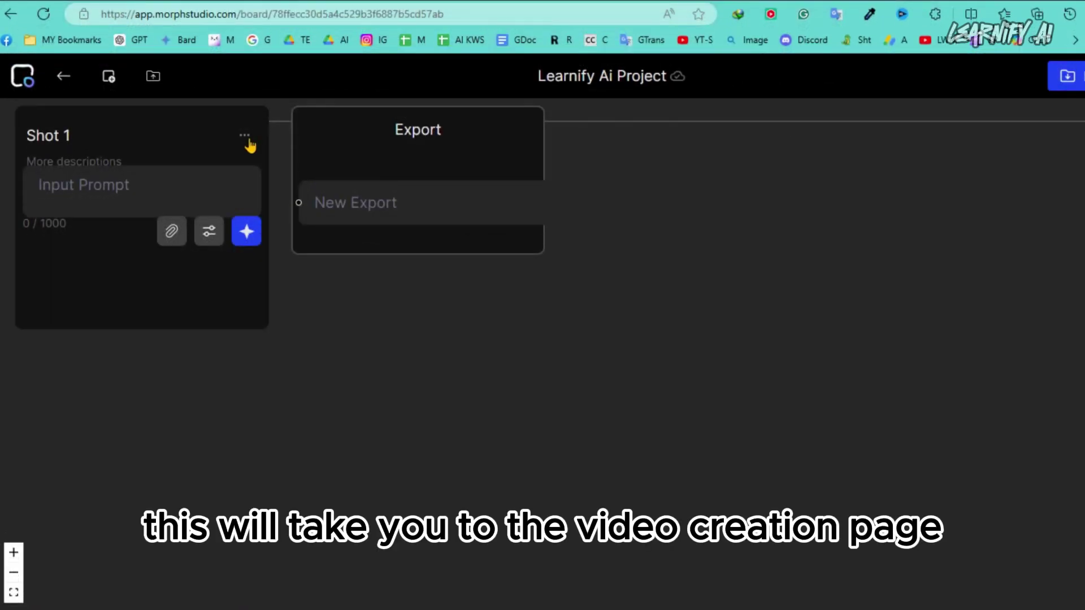
# - Rename Shot 1 to 'First Scene' and save it
pyautogui.click(245, 137)
pyautogui.moveTo(577, 282); pyautogui.dragTo(456, 281)
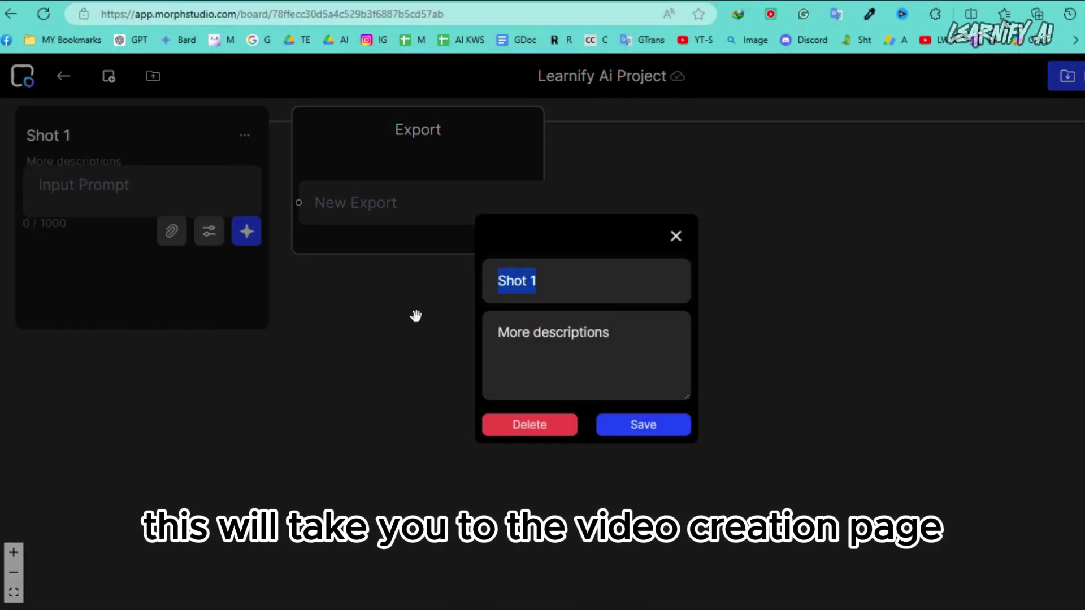
pyautogui.write('First Scene')
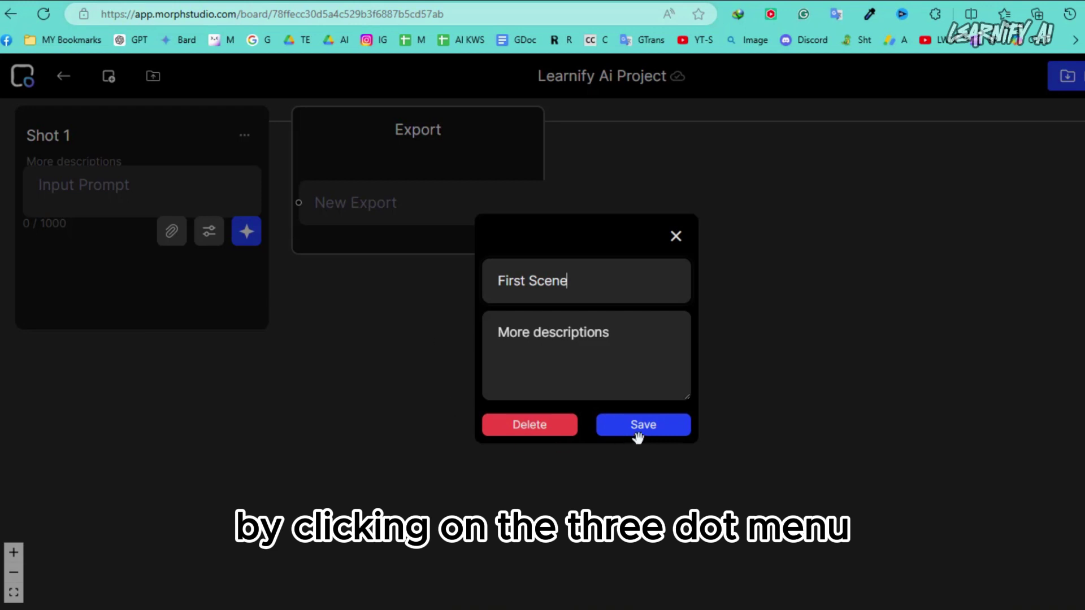
pyautogui.click(647, 429)
pyautogui.click(676, 236)
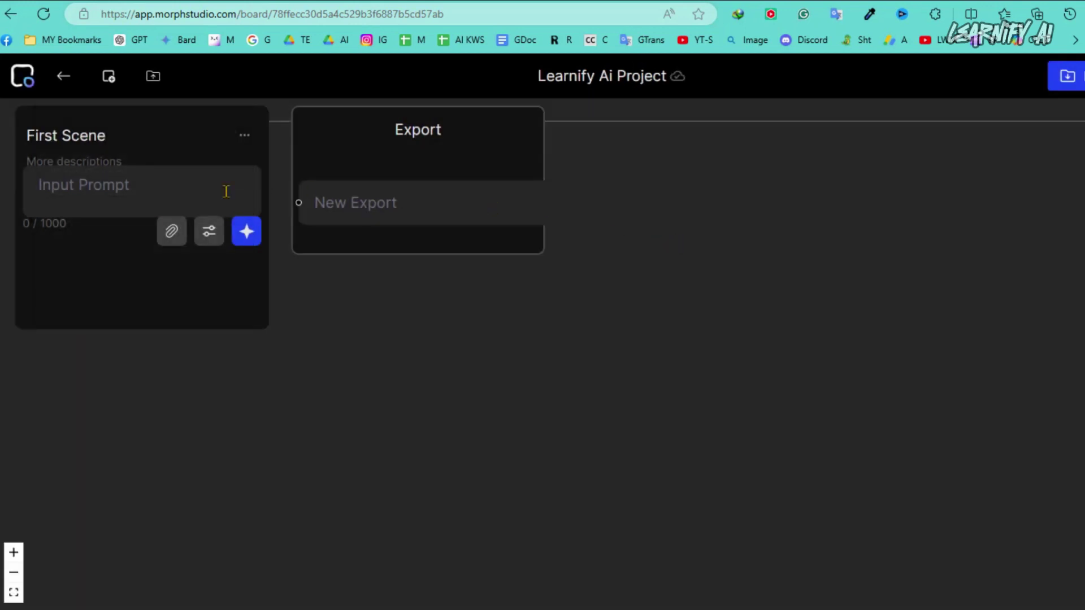
pyautogui.click(186, 191)
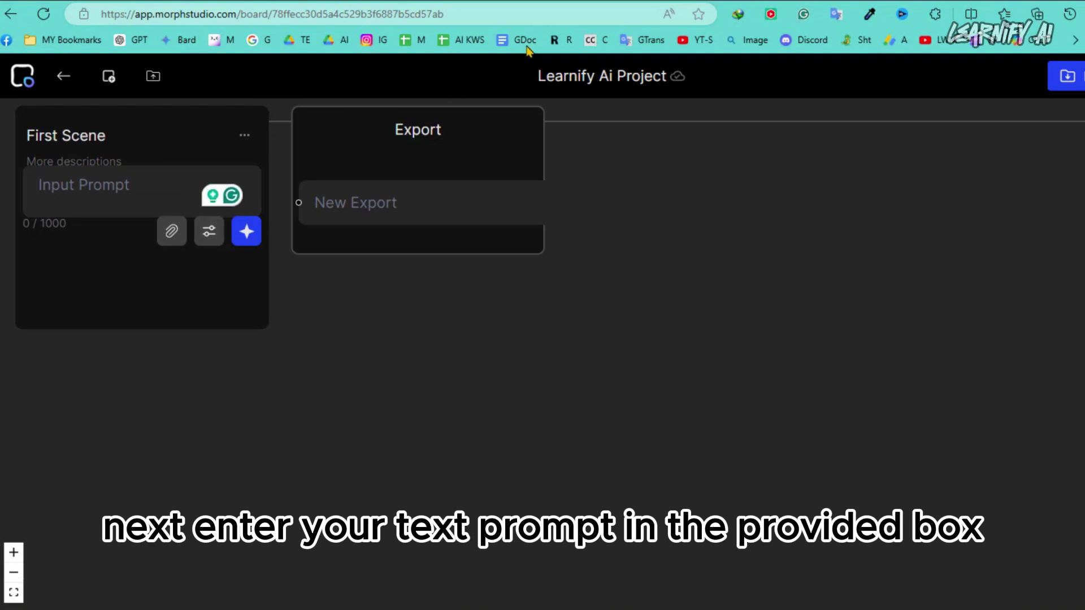
# - Add a second shot to the board, then delete it
pyautogui.click(108, 77)
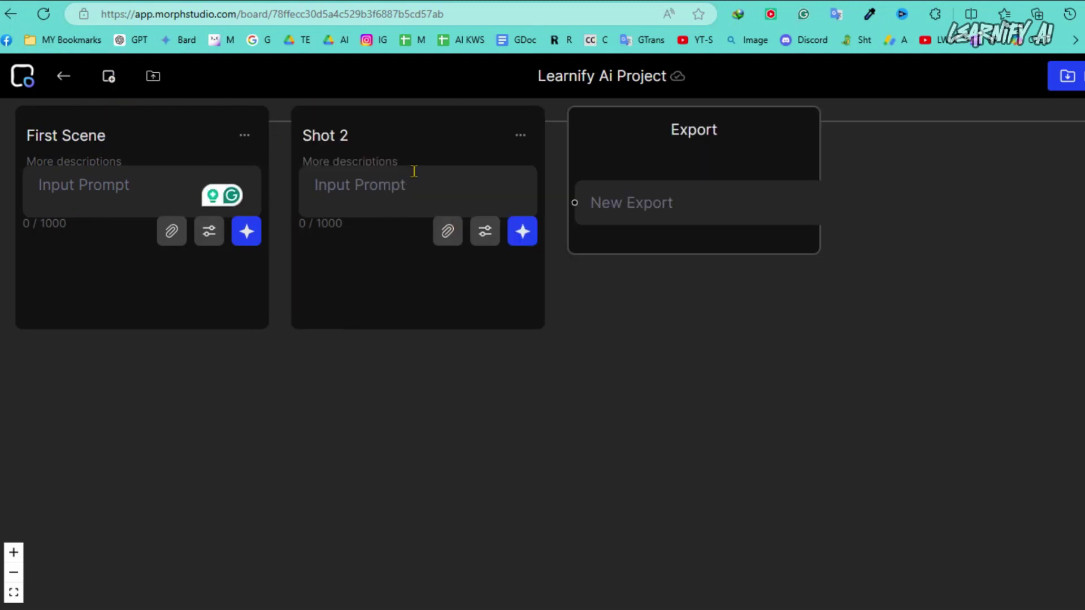
pyautogui.click(521, 140)
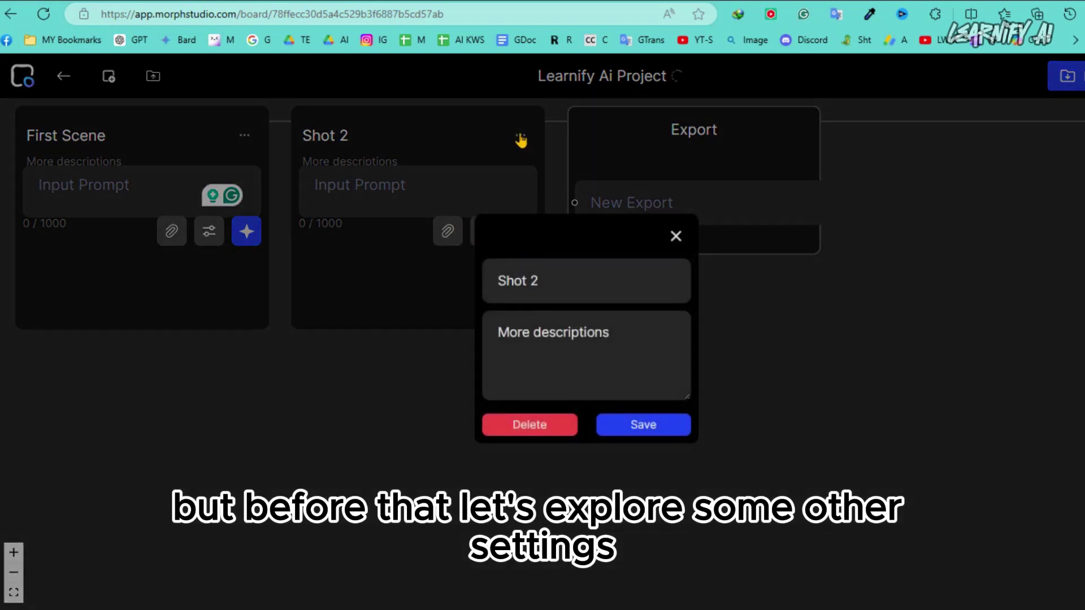
pyautogui.click(552, 435)
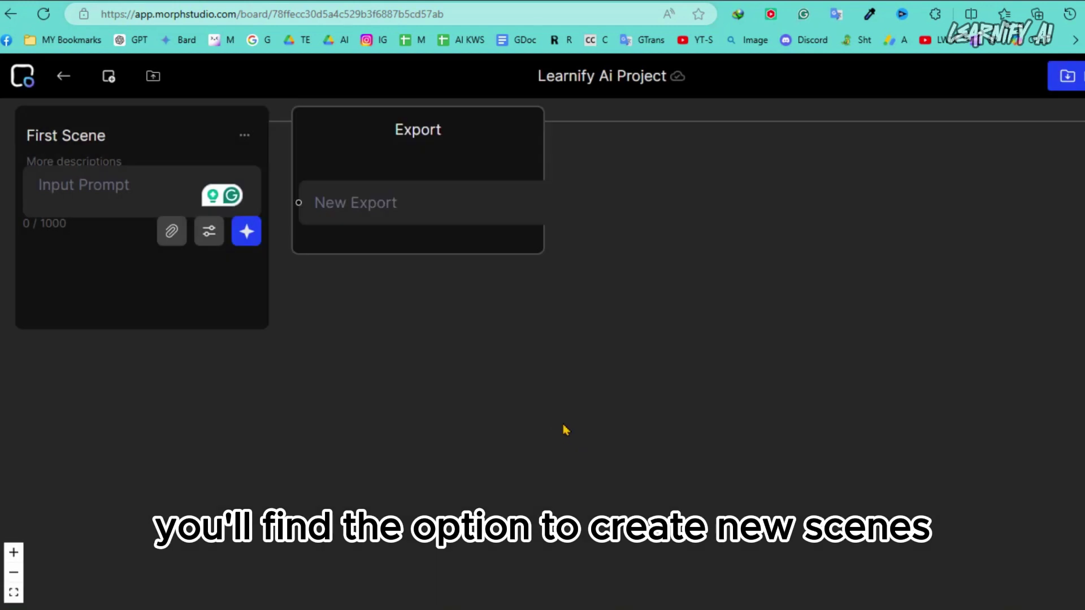
# - Open Batch Upload from the upload options
pyautogui.click(153, 76)
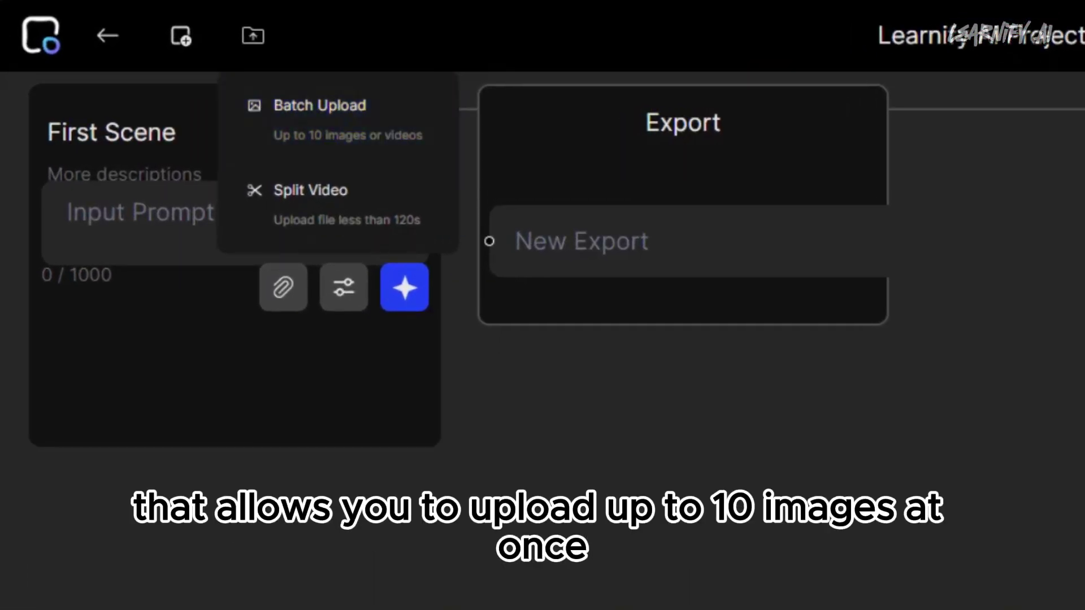
pyautogui.moveTo(270, 44)
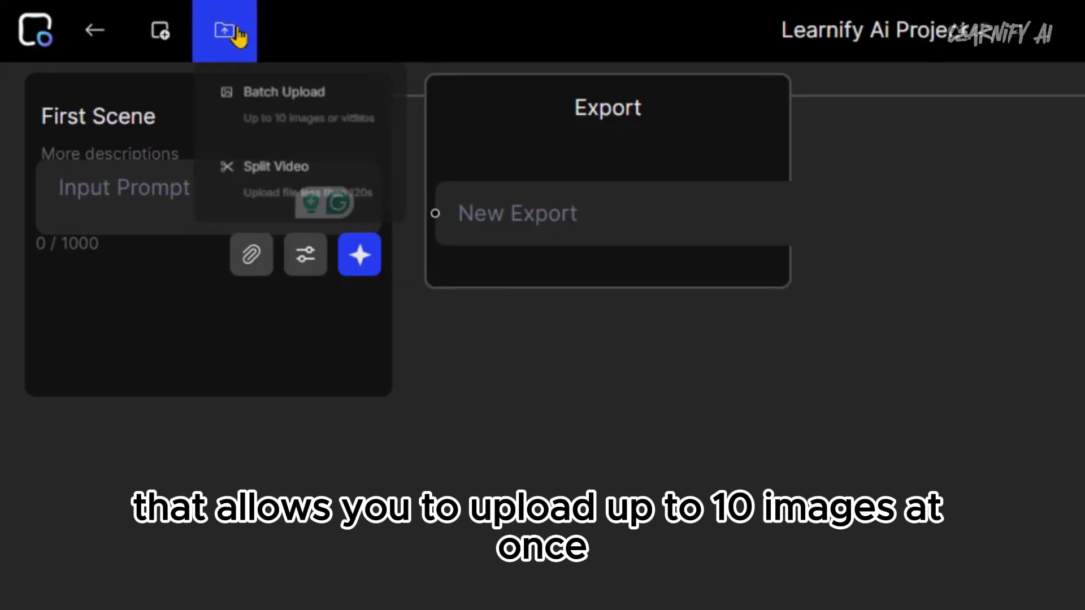
pyautogui.click(285, 110)
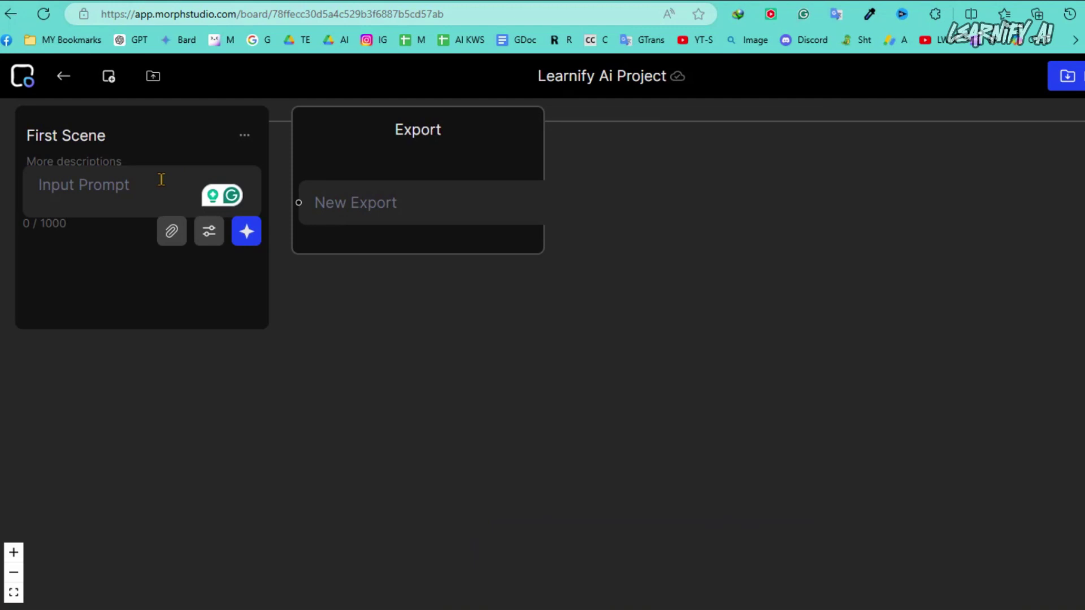
# - Paste the Monarch Butterfly prompt into First Scene, keeping the Text-to-Video-Morph-0.1 model
pyautogui.click(144, 194)
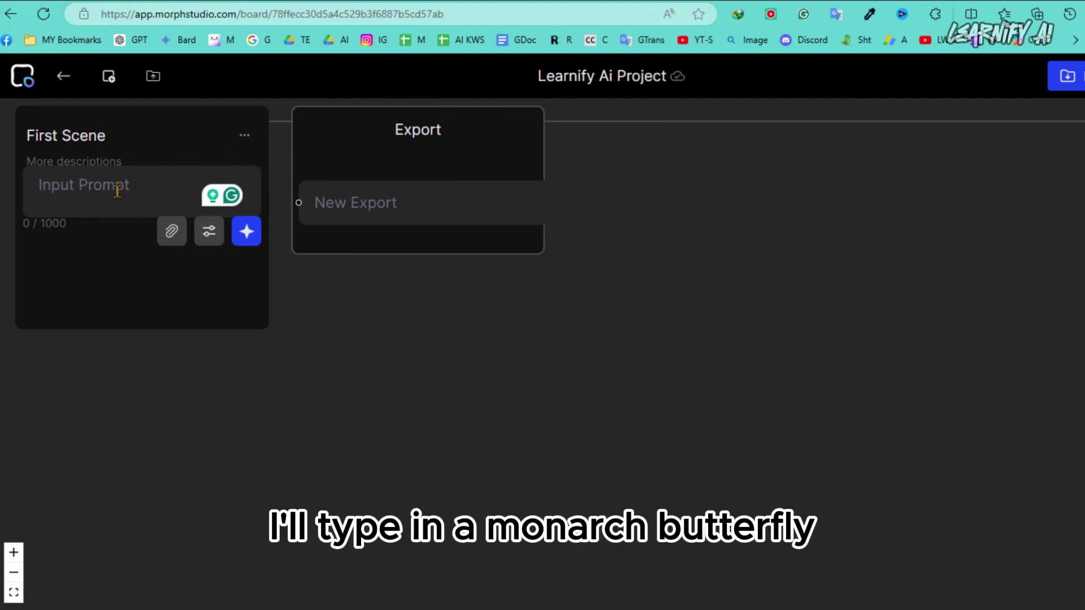
pyautogui.write('A Monarch Butterfly landing on a vibrant yellow flower.')
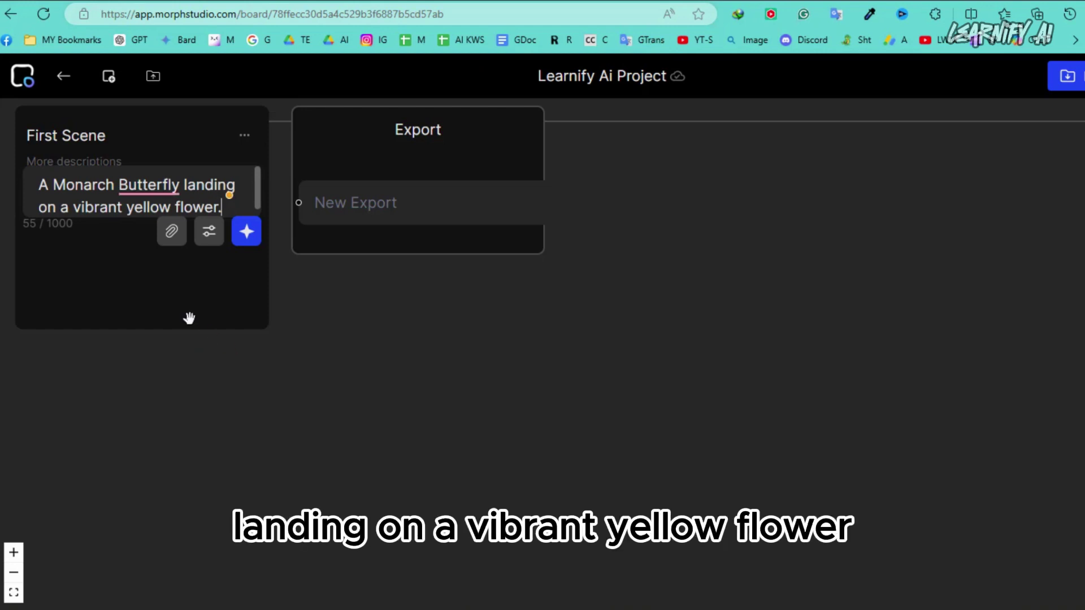
pyautogui.click(212, 233)
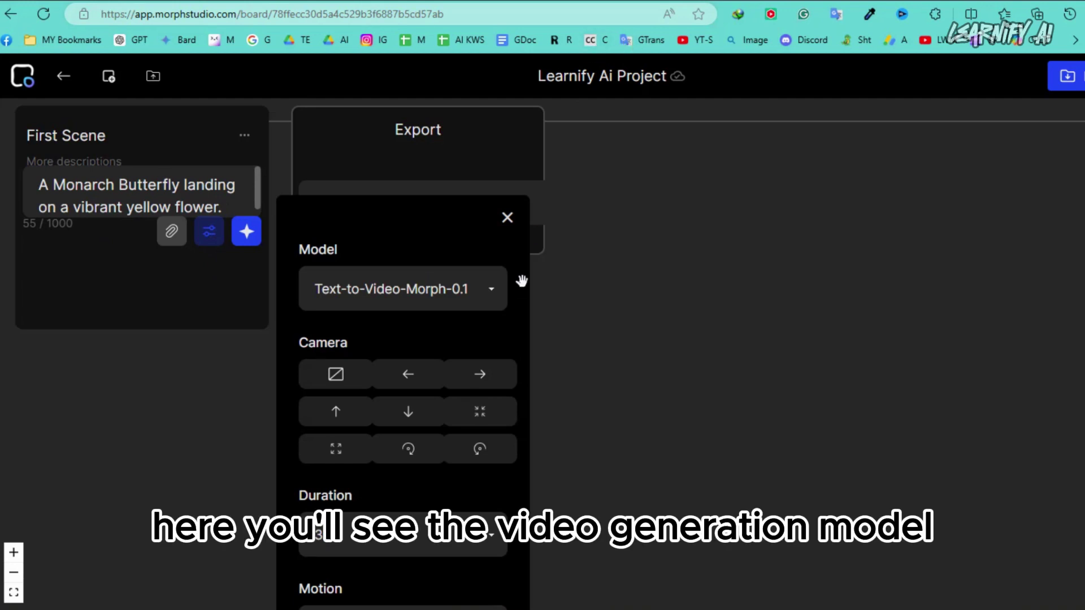
pyautogui.click(482, 293)
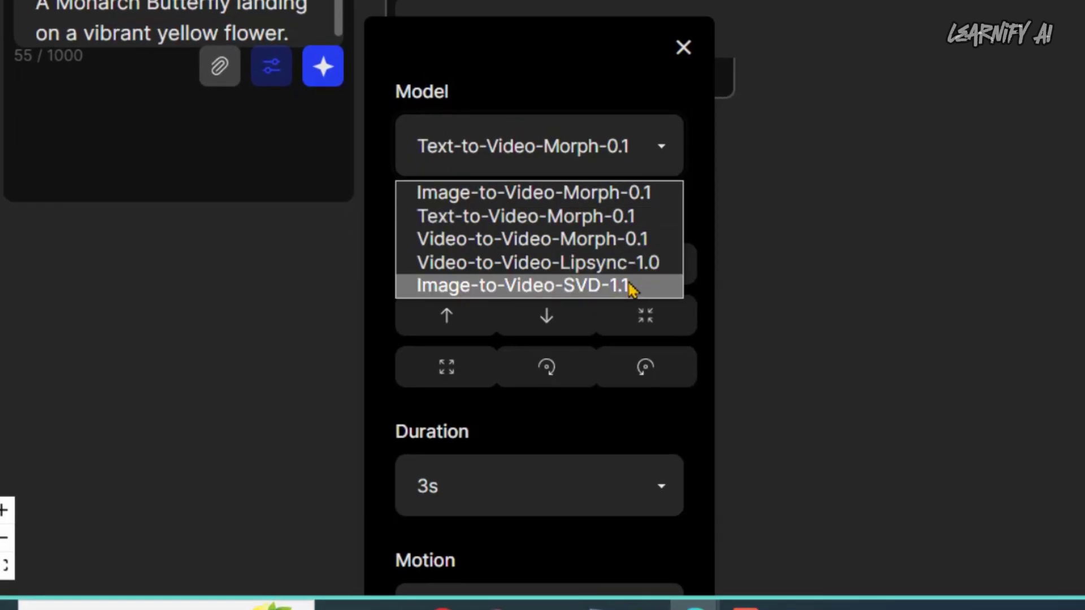
pyautogui.click(542, 220)
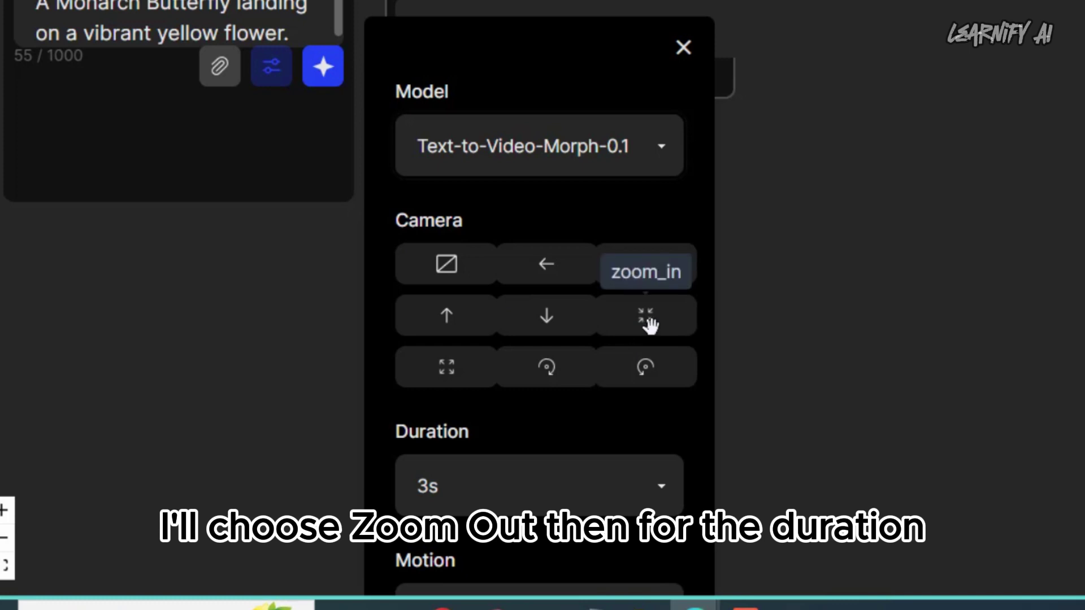
# - Set zoom-out camera, 6-second duration and motion intensity 7, then generate the butterfly video
pyautogui.click(447, 371)
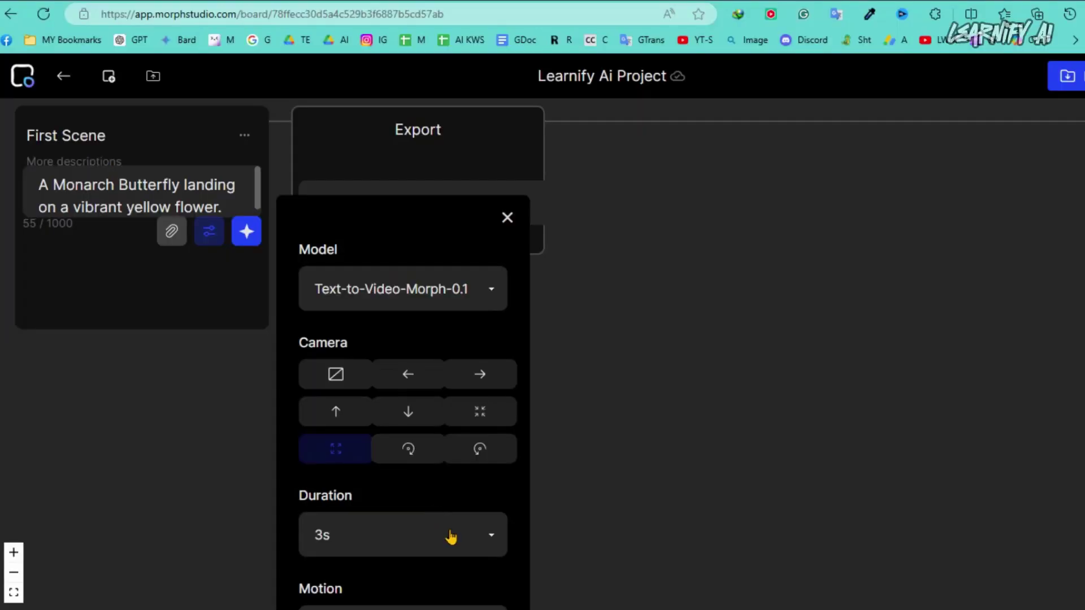
pyautogui.click(605, 486)
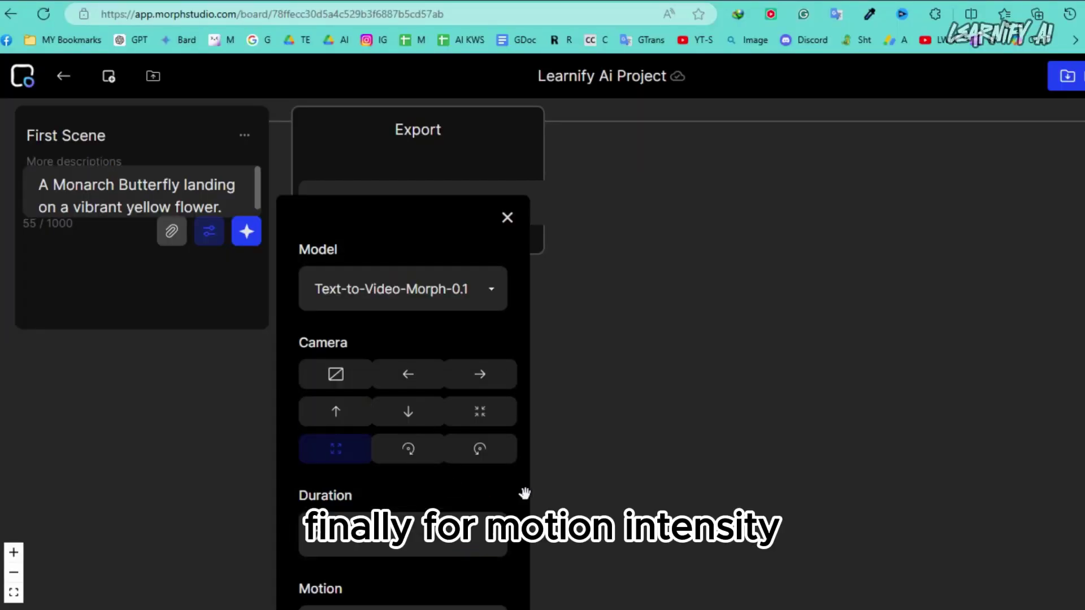
pyautogui.click(494, 371)
pyautogui.scroll(-2, 710, 432)
pyautogui.click(418, 547)
pyautogui.click(396, 455)
pyautogui.click(470, 452)
pyautogui.click(339, 534)
pyautogui.scroll(2, 507, 220)
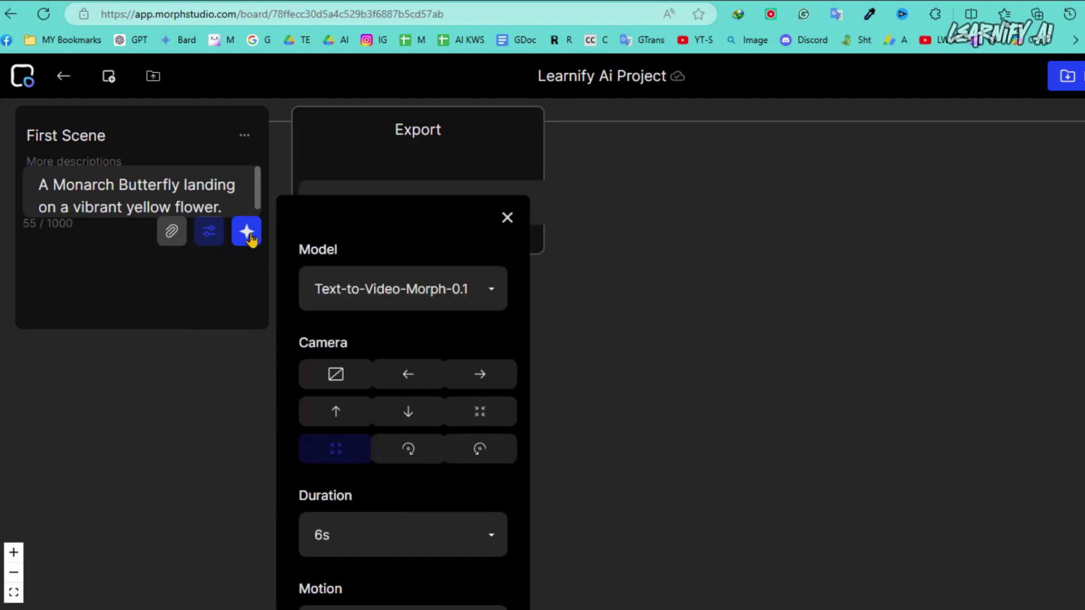
pyautogui.click(247, 232)
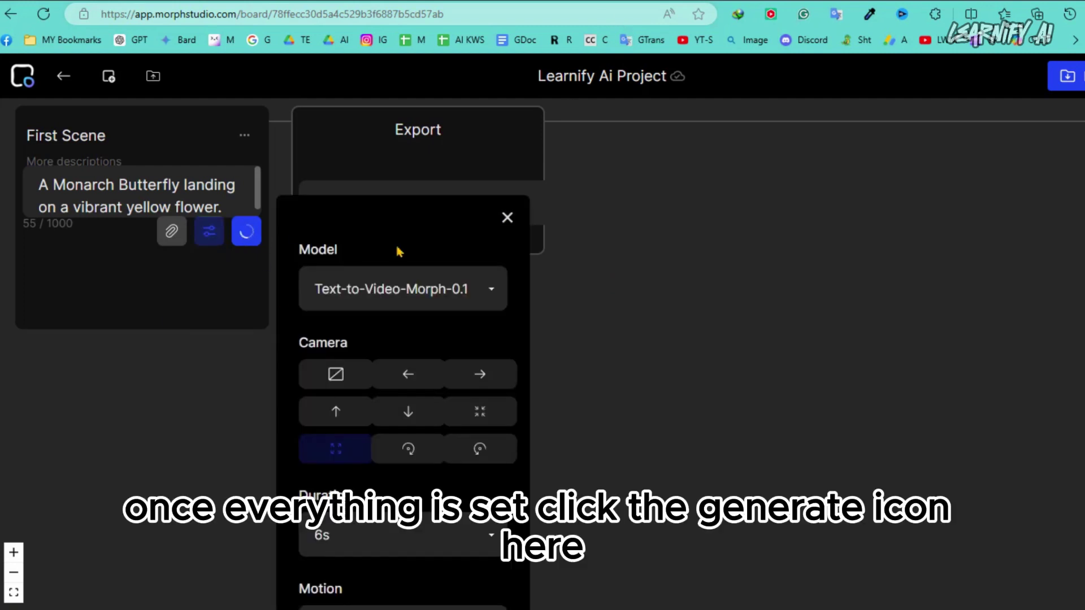
# - Close the First Scene shot settings panel
pyautogui.click(508, 219)
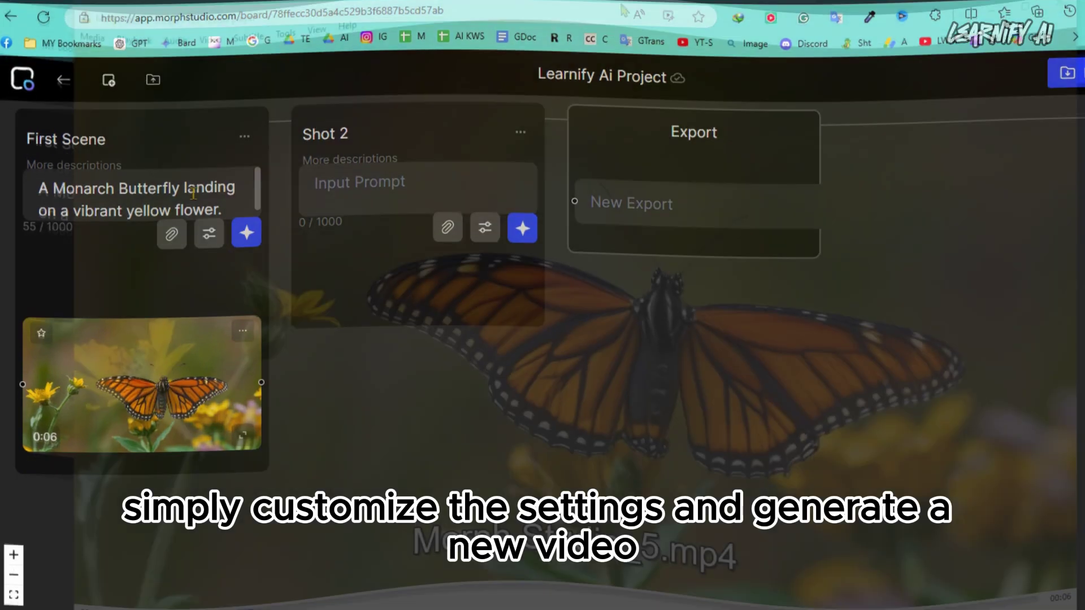
# - Regenerate the butterfly shot with zoom-in camera, 5-second duration and motion intensity 8
pyautogui.click(210, 231)
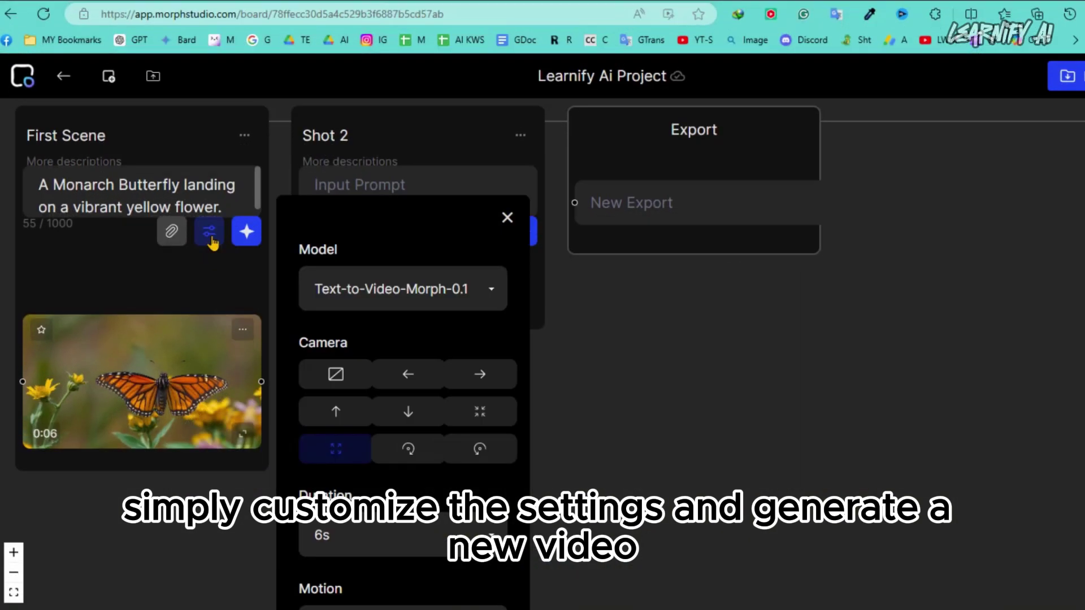
pyautogui.click(479, 411)
pyautogui.click(427, 502)
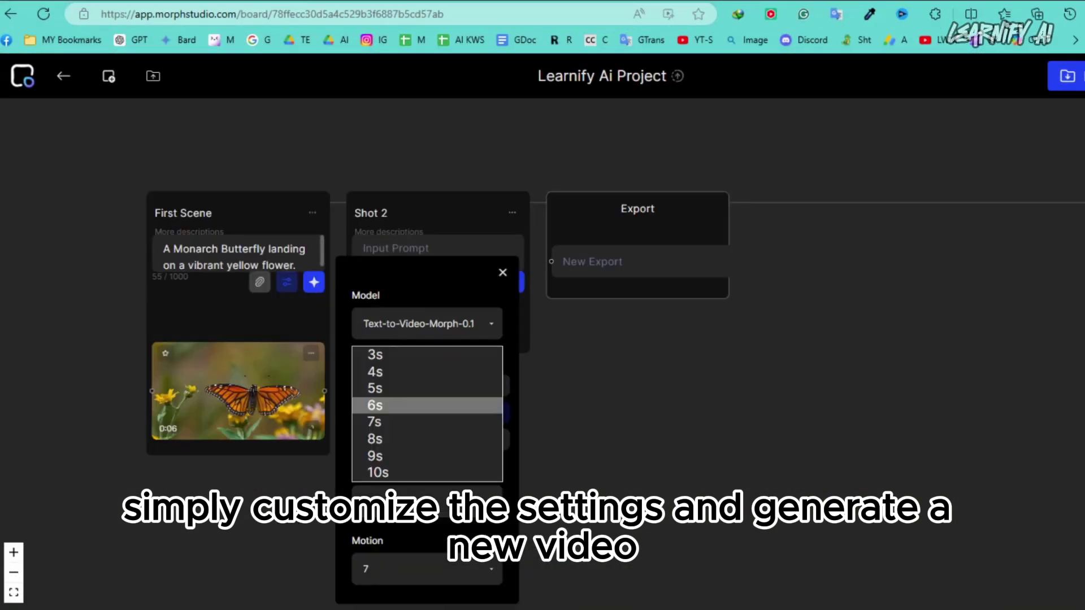
pyautogui.click(427, 388)
pyautogui.click(421, 569)
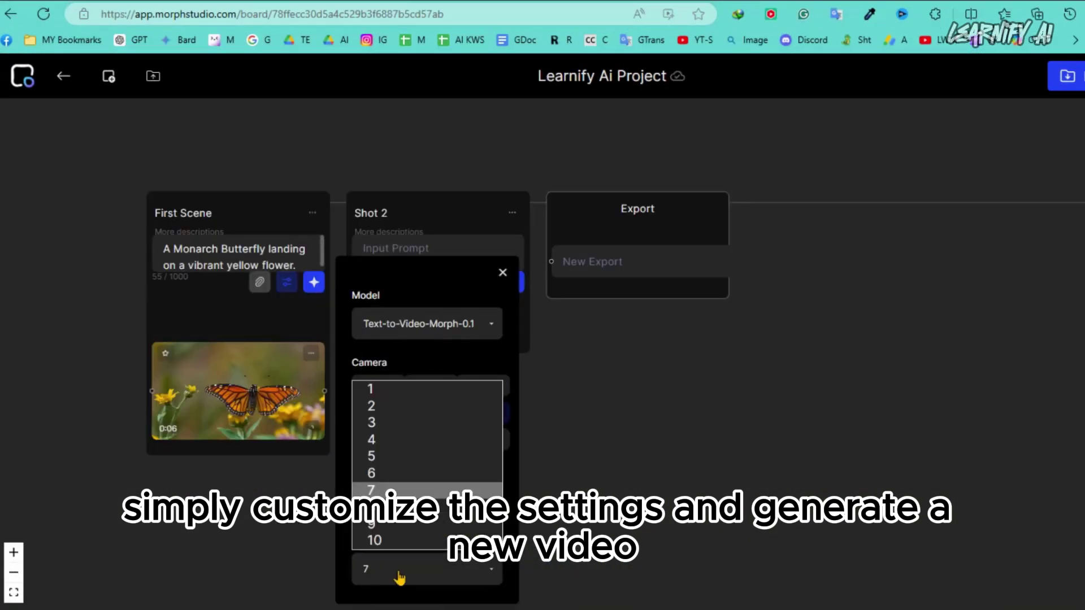
pyautogui.click(427, 504)
pyautogui.click(14, 590)
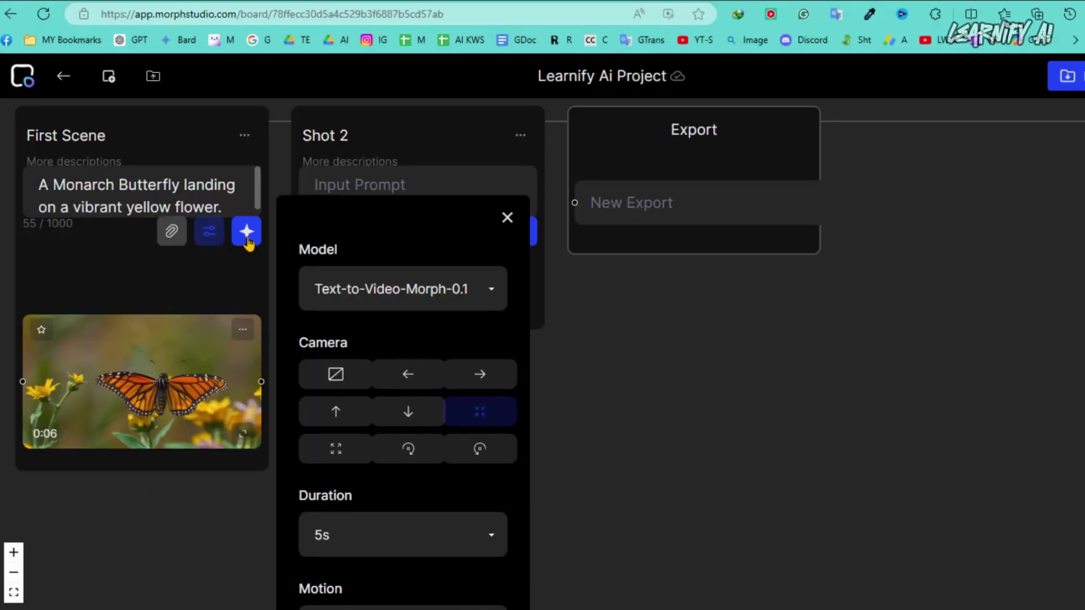
# - Close the settings and select the new 5-second butterfly clip
pyautogui.click(507, 220)
pyautogui.moveTo(202, 532)
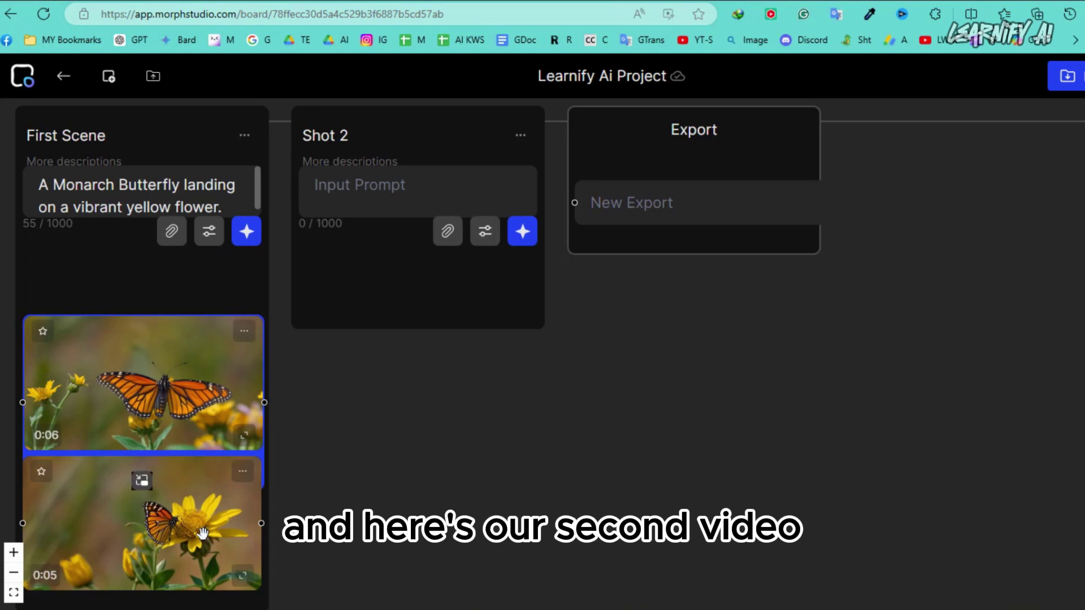
pyautogui.click(113, 537)
pyautogui.scroll(-2, 170, 505)
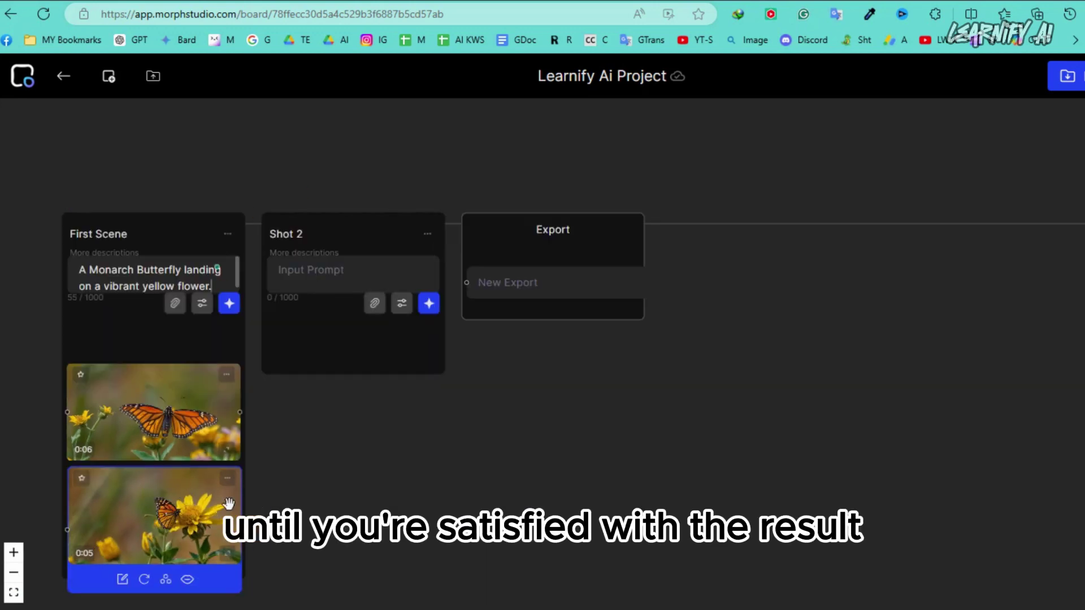
# - Generate an Animation 3D styled version of the 5-second clip at 5 seconds
pyautogui.click(166, 580)
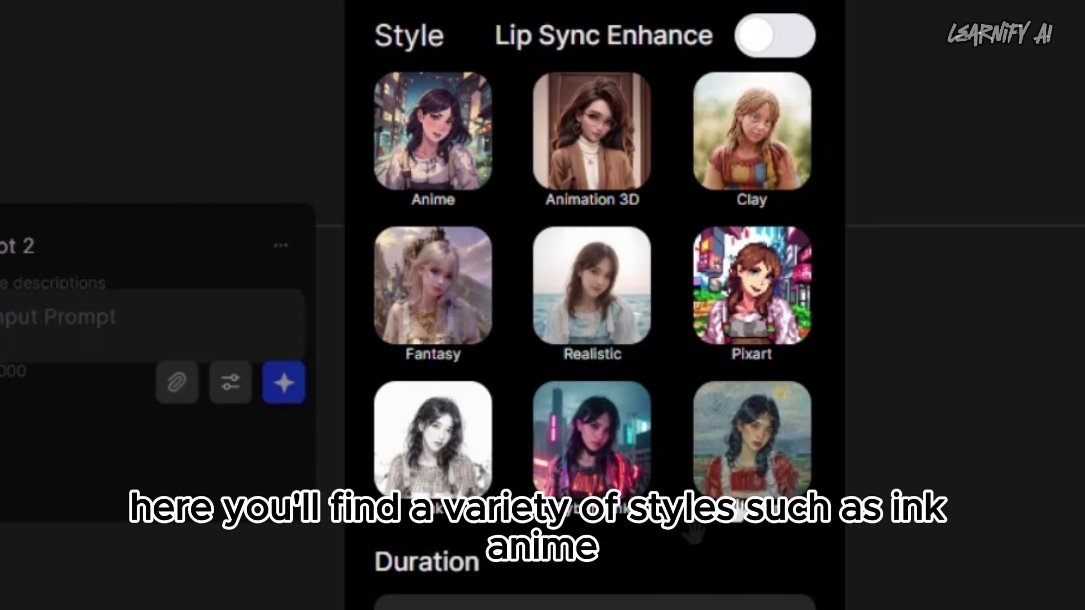
pyautogui.click(602, 152)
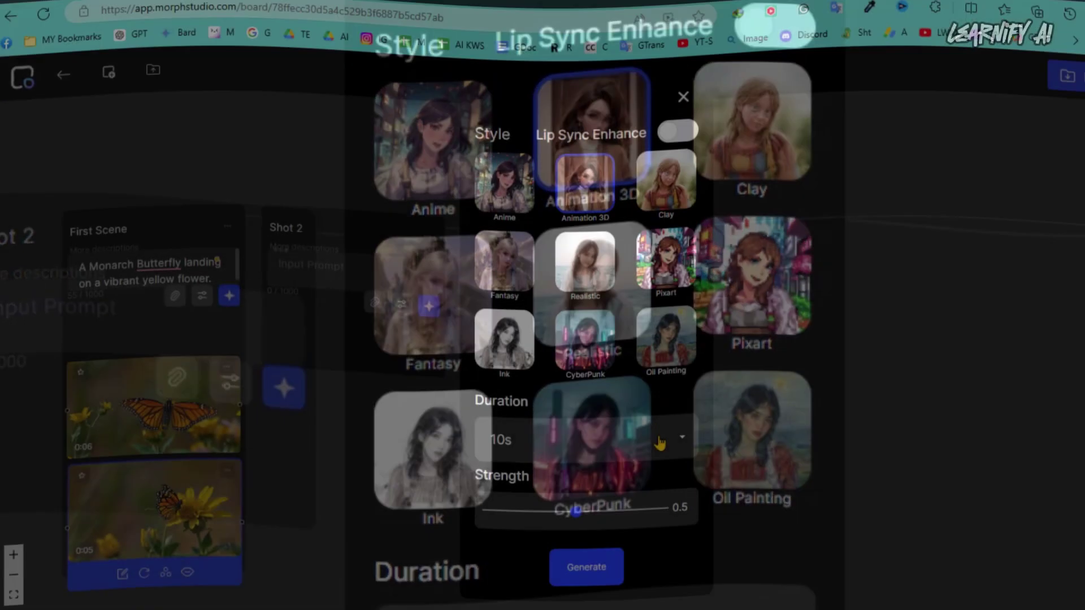
pyautogui.click(766, 602)
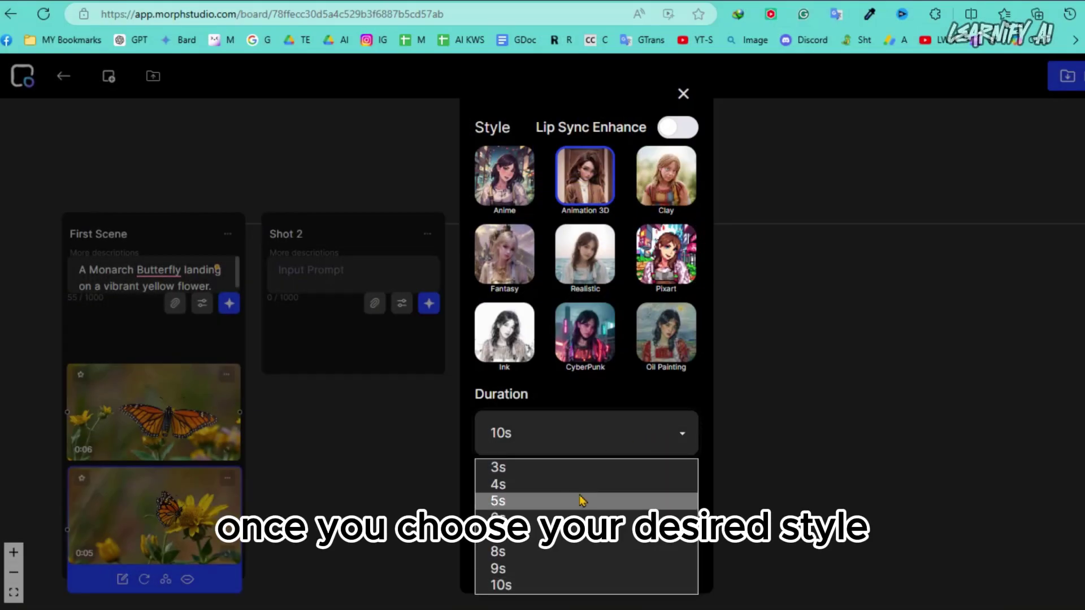
pyautogui.press('Escape')
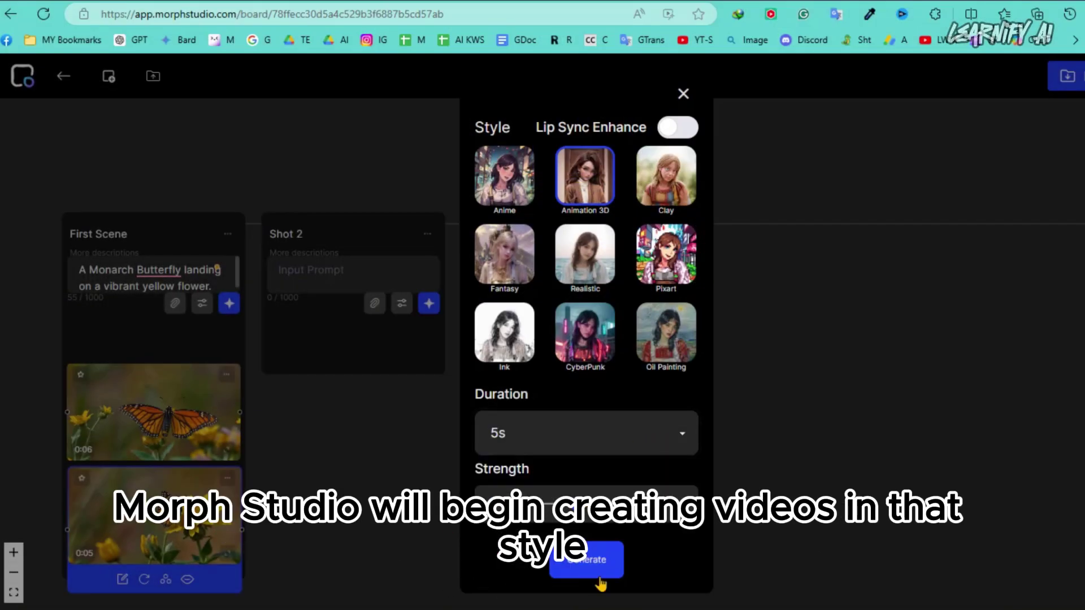
pyautogui.click(588, 561)
pyautogui.scroll(5, 245, 367)
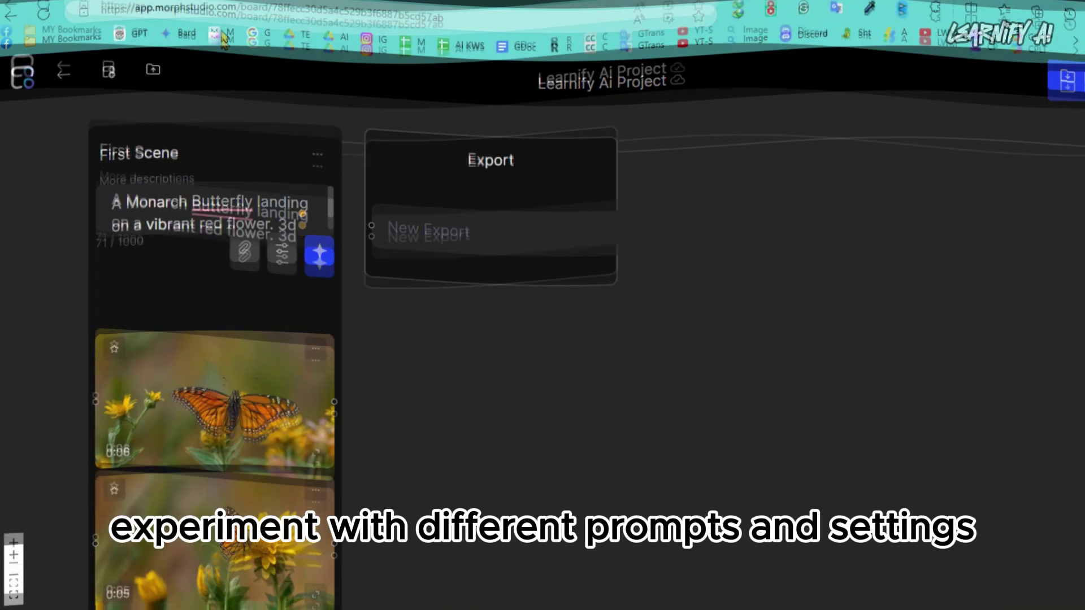
# - Add Shot 2 to the board and attach the singer image to it
pyautogui.click(108, 79)
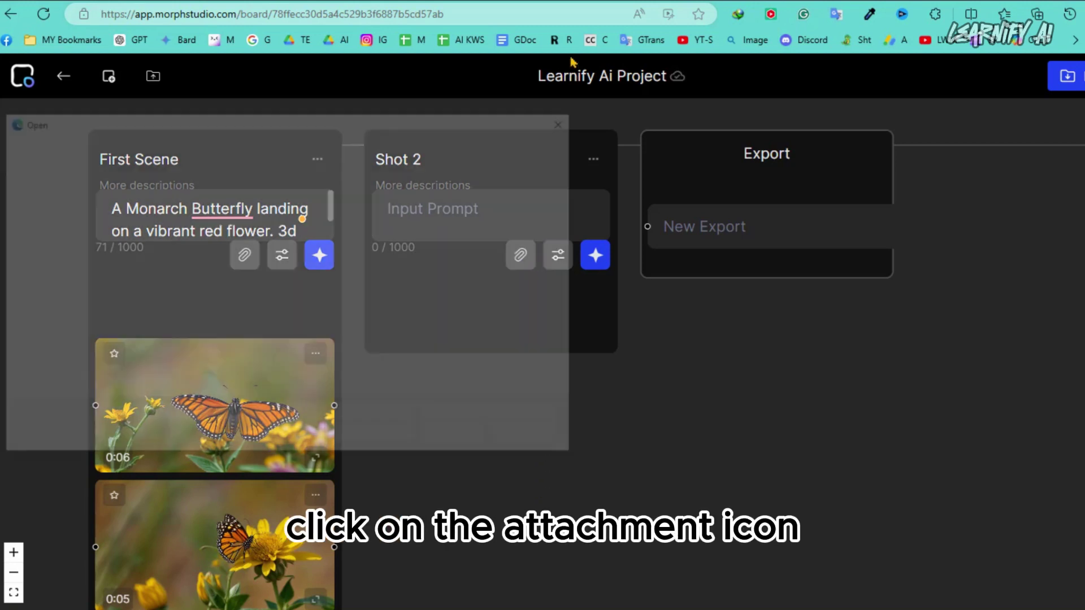
pyautogui.click(521, 257)
pyautogui.doubleClick(364, 229)
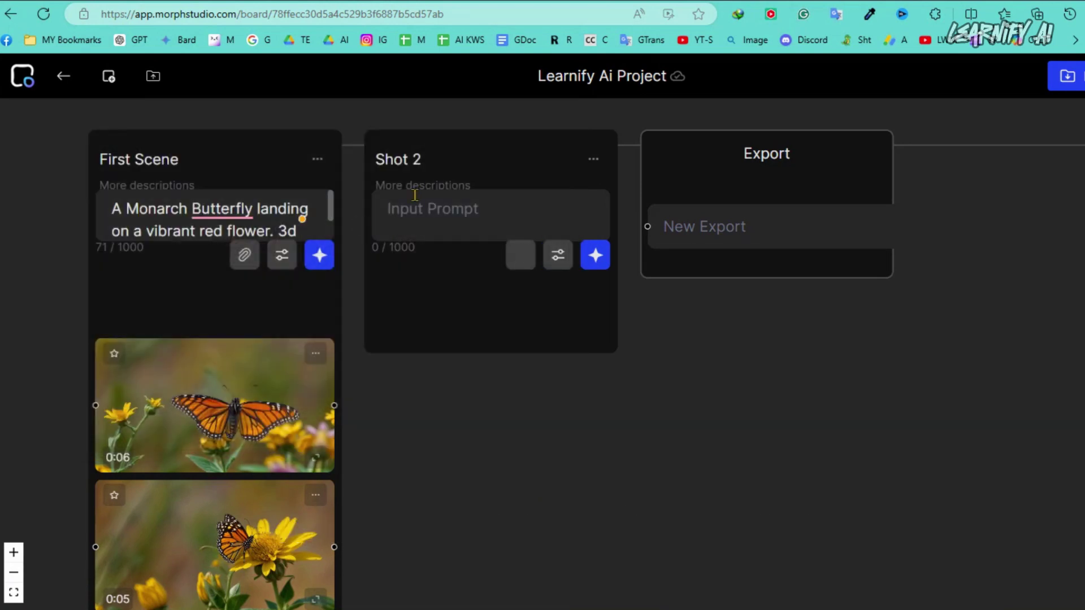
# - Generate a 4-second zoom-in video from the singer image
pyautogui.click(558, 258)
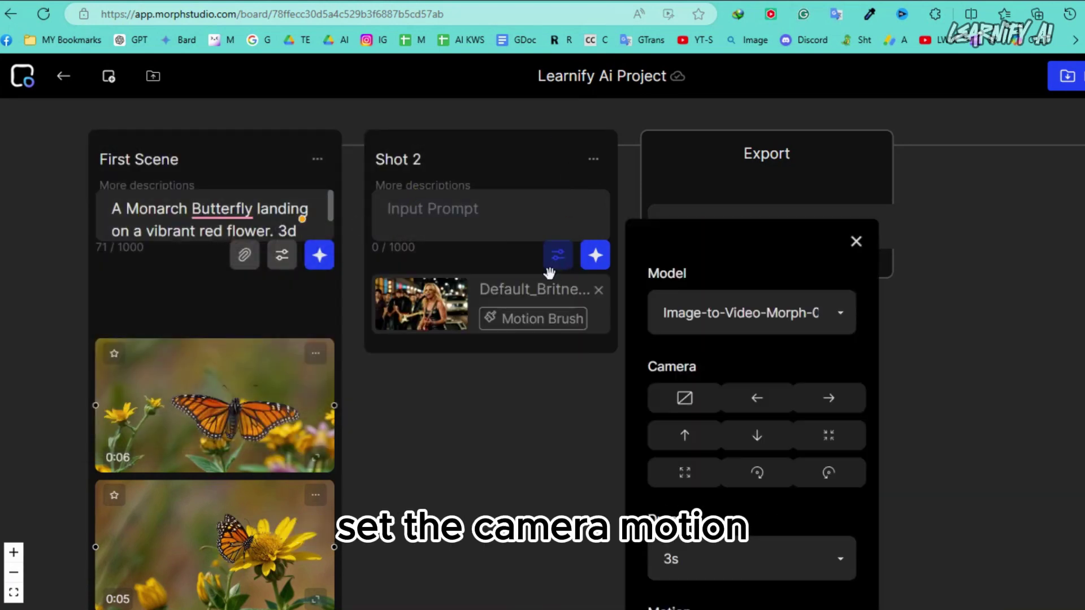
pyautogui.click(826, 435)
pyautogui.click(807, 415)
pyautogui.click(695, 461)
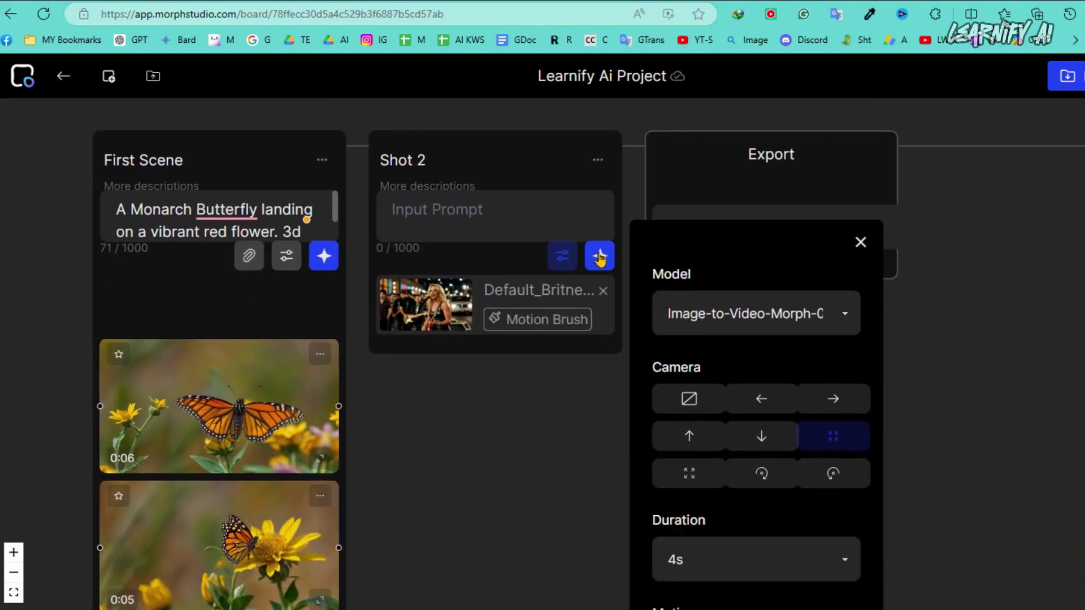
pyautogui.click(600, 257)
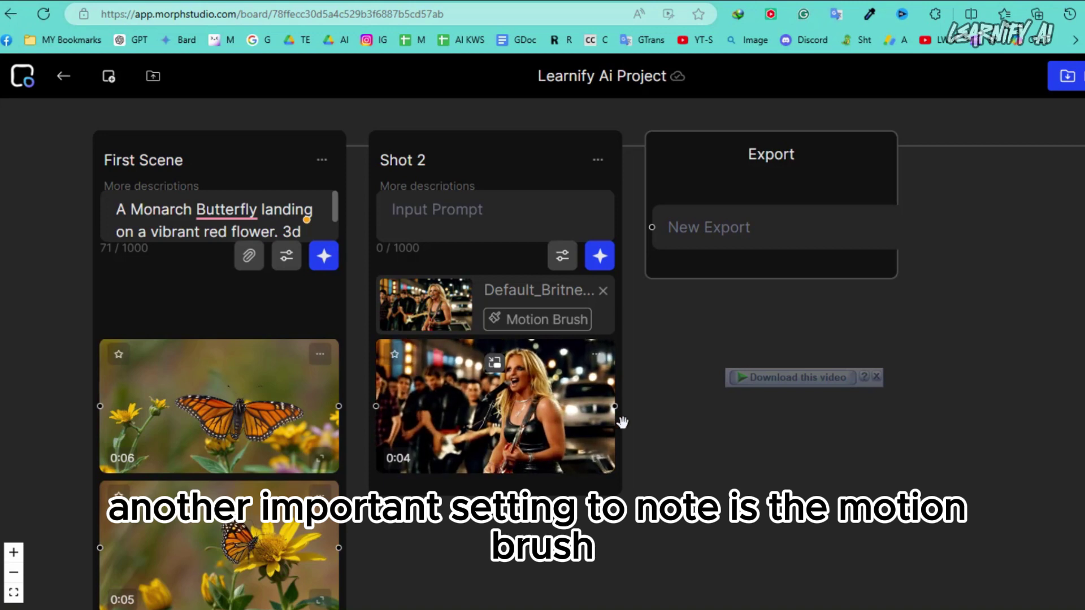
# - Paint a Motion Brush mask over the singer's body and head, erase the excess, and save it
pyautogui.click(568, 322)
pyautogui.moveTo(608, 299)
pyautogui.mouseDown()
pyautogui.moveTo(653, 356)
pyautogui.moveTo(684, 441)
pyautogui.moveTo(670, 472)
pyautogui.moveTo(595, 485)
pyautogui.moveTo(607, 442)
pyautogui.moveTo(594, 339)
pyautogui.moveTo(596, 479)
pyautogui.moveTo(686, 438)
pyautogui.moveTo(642, 282)
pyautogui.mouseUp()
pyautogui.click(477, 214)
pyautogui.moveTo(594, 254)
pyautogui.mouseDown()
pyautogui.moveTo(570, 284)
pyautogui.moveTo(656, 256)
pyautogui.moveTo(732, 340)
pyautogui.moveTo(746, 411)
pyautogui.mouseUp()
pyautogui.click(388, 216)
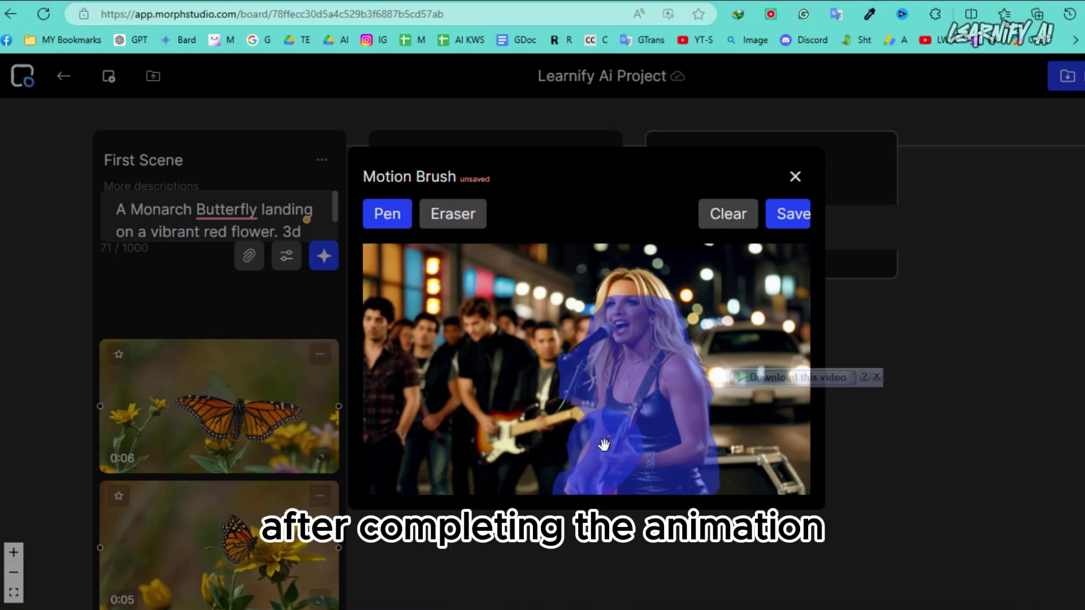
pyautogui.moveTo(607, 459)
pyautogui.mouseDown()
pyautogui.moveTo(632, 340)
pyautogui.moveTo(619, 290)
pyautogui.moveTo(655, 302)
pyautogui.mouseUp()
pyautogui.click(787, 214)
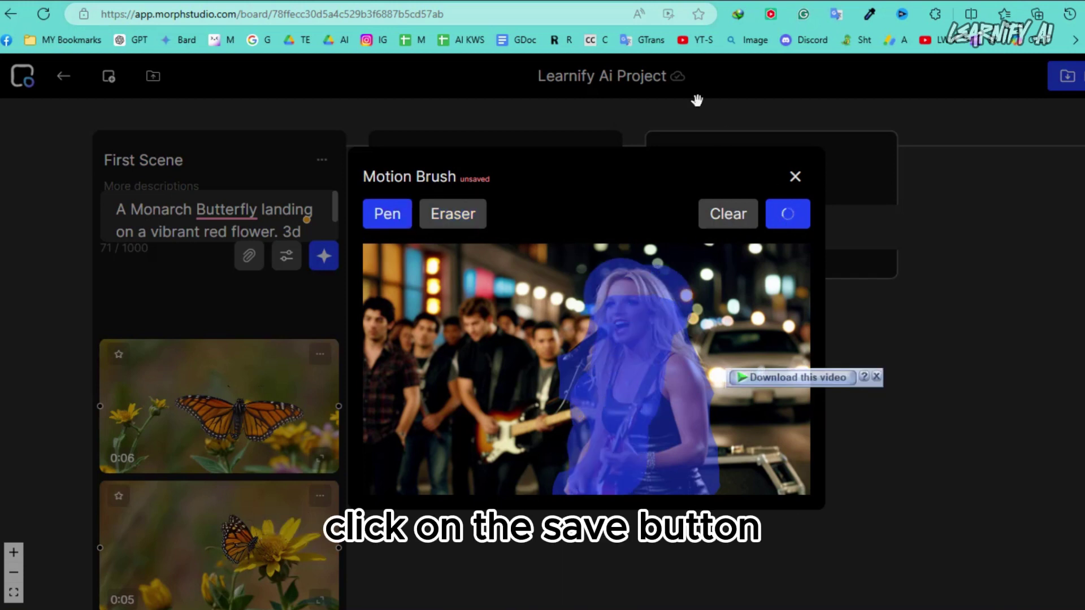
pyautogui.click(795, 177)
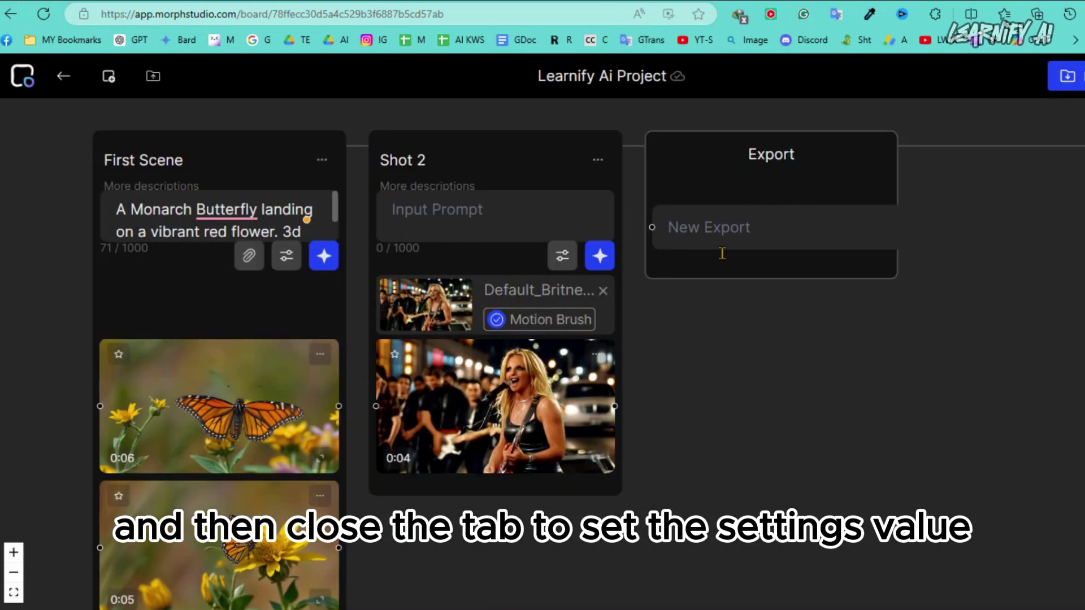
# - Keep Shot 2's motion at 5 and generate another singer clip using the motion brush mask
pyautogui.click(568, 255)
pyautogui.scroll(-2, 689, 480)
pyautogui.click(742, 537)
pyautogui.press('Escape')
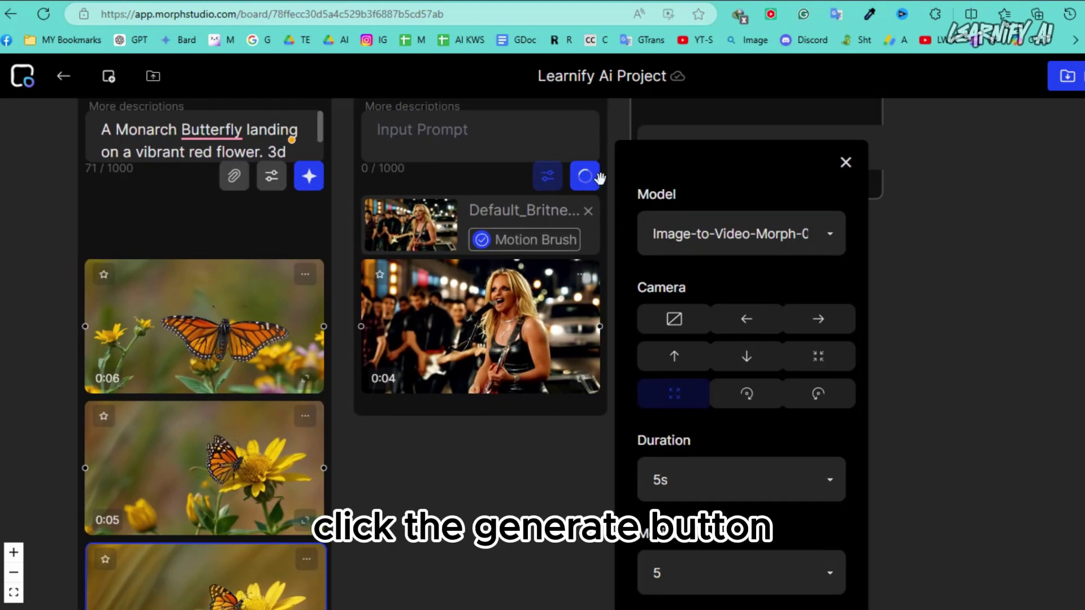
pyautogui.click(845, 162)
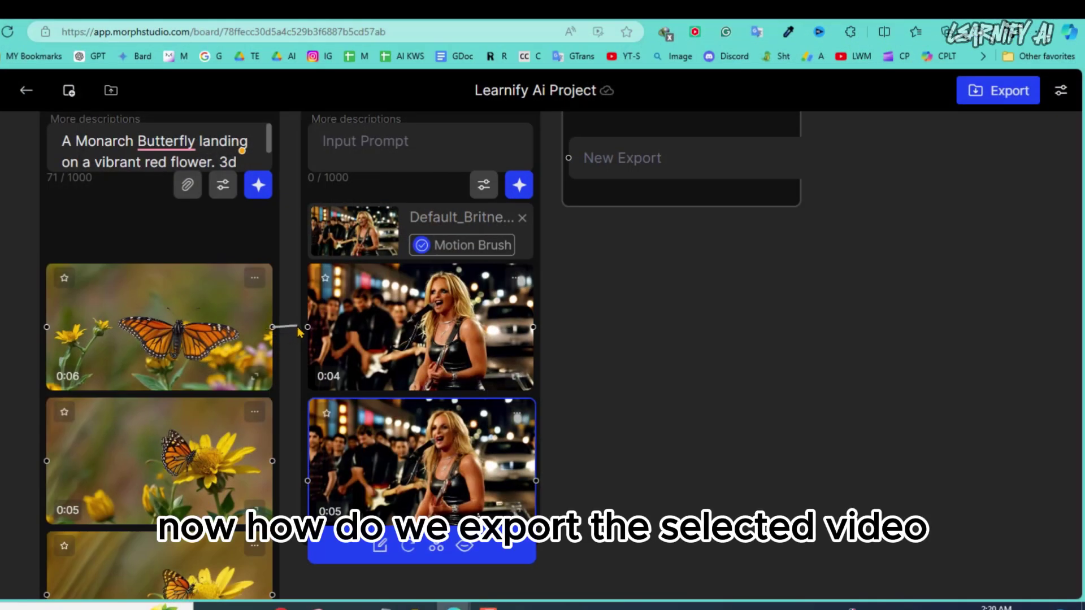
# - Select the first butterfly clip in First Scene and download it to the device
pyautogui.moveTo(300, 333); pyautogui.dragTo(999, 91)
pyautogui.click(998, 90)
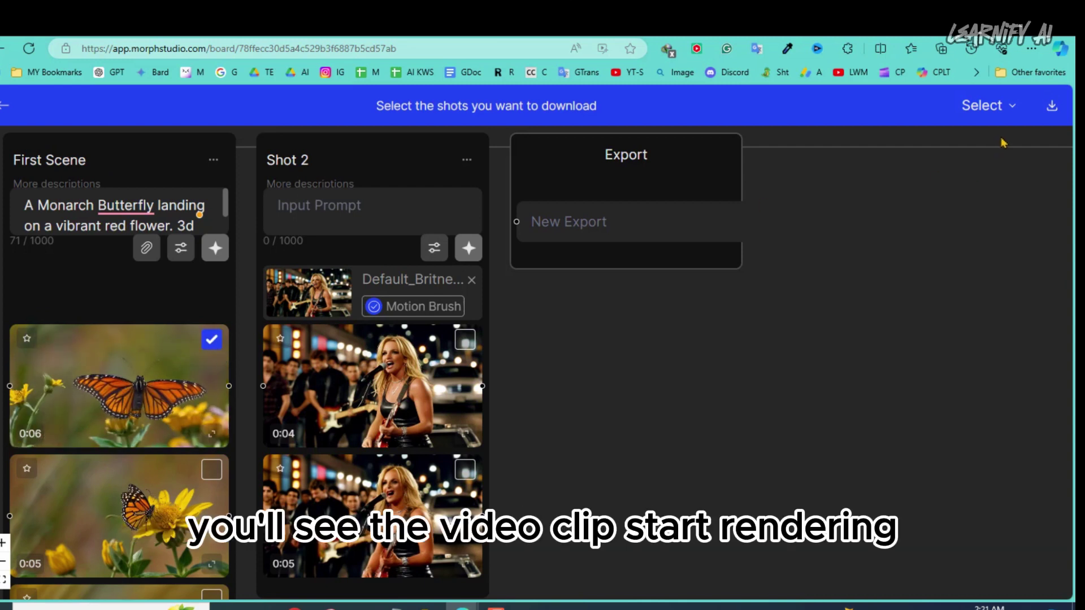
pyautogui.click(1000, 108)
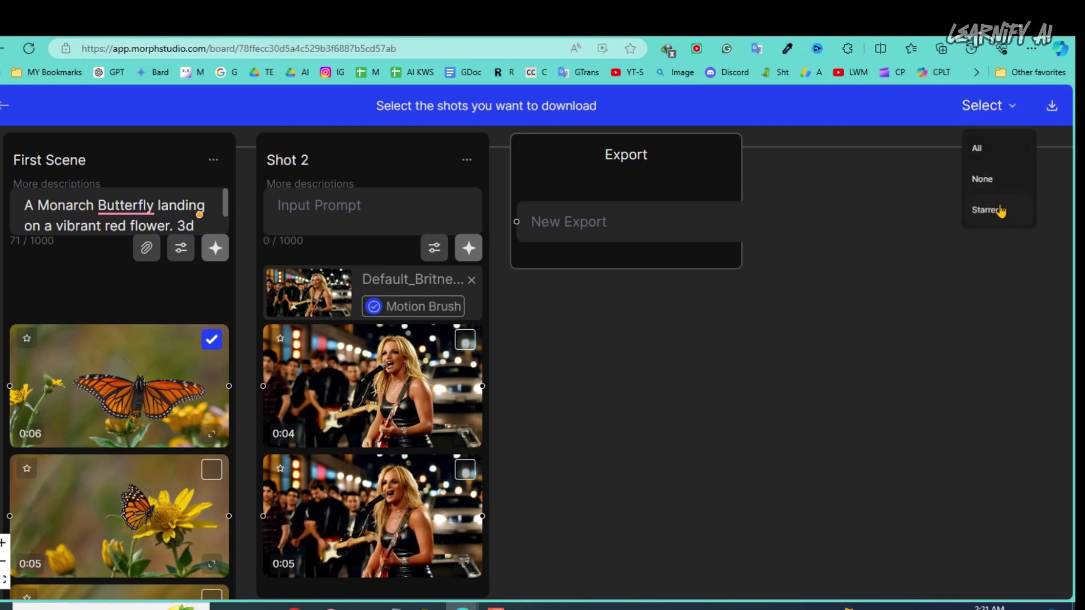
pyautogui.click(1051, 107)
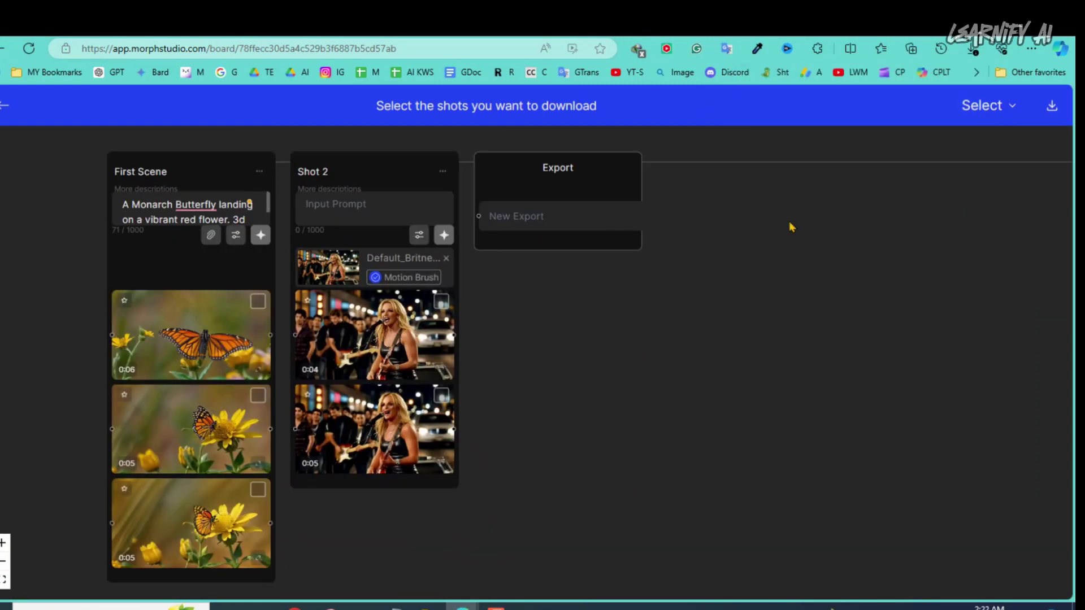
# - Save the chosen clips, then select and download the checked butterfly and singer clips
pyautogui.click(989, 107)
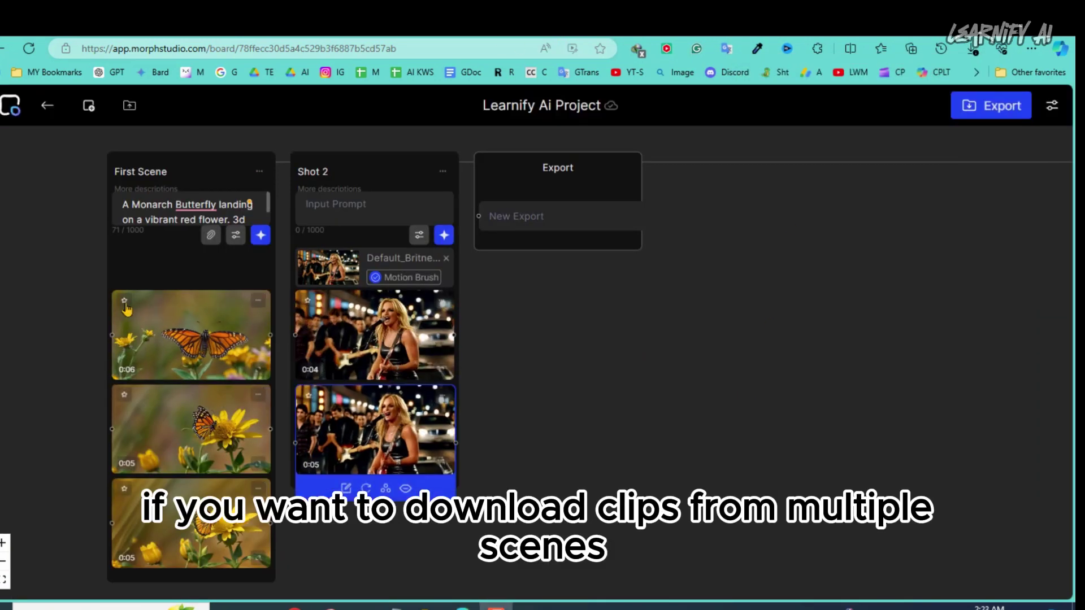
pyautogui.click(997, 107)
pyautogui.click(990, 107)
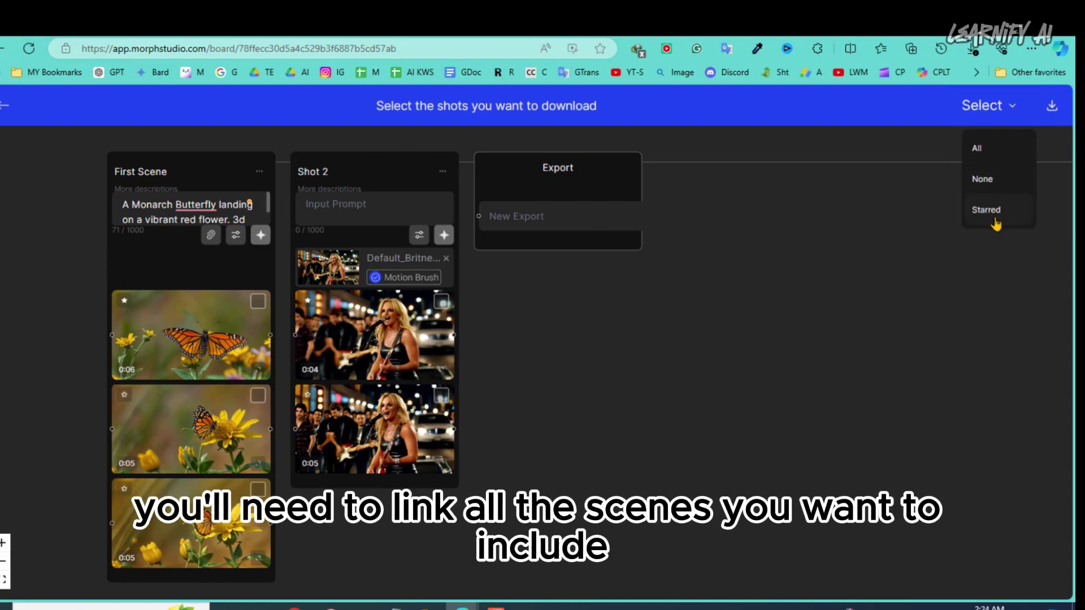
pyautogui.click(1052, 107)
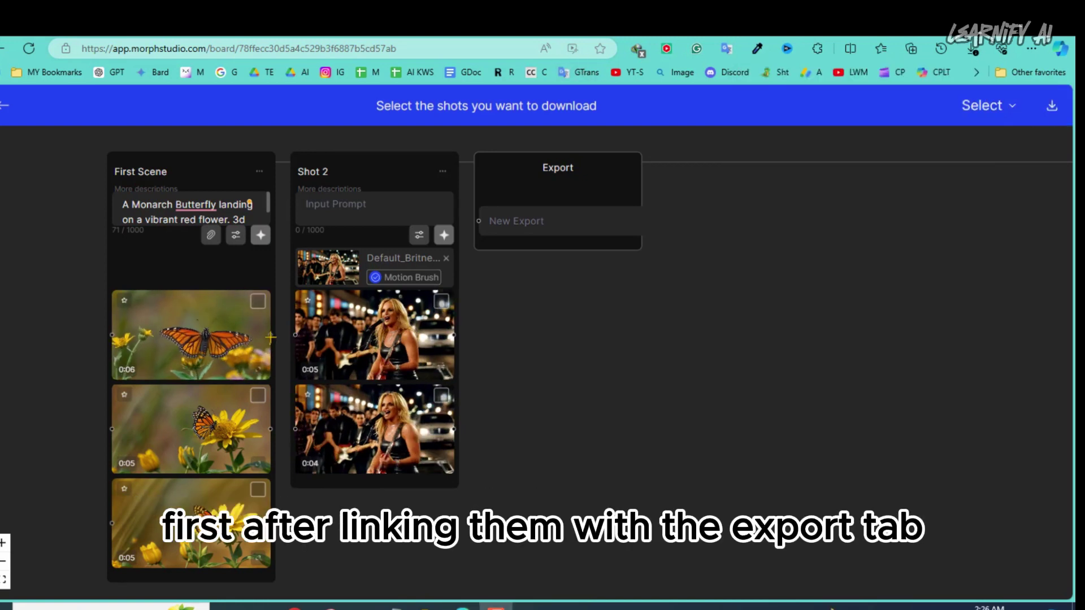
# - Link the first butterfly clip into the Export node, then close the download options
pyautogui.moveTo(271, 335); pyautogui.dragTo(480, 221)
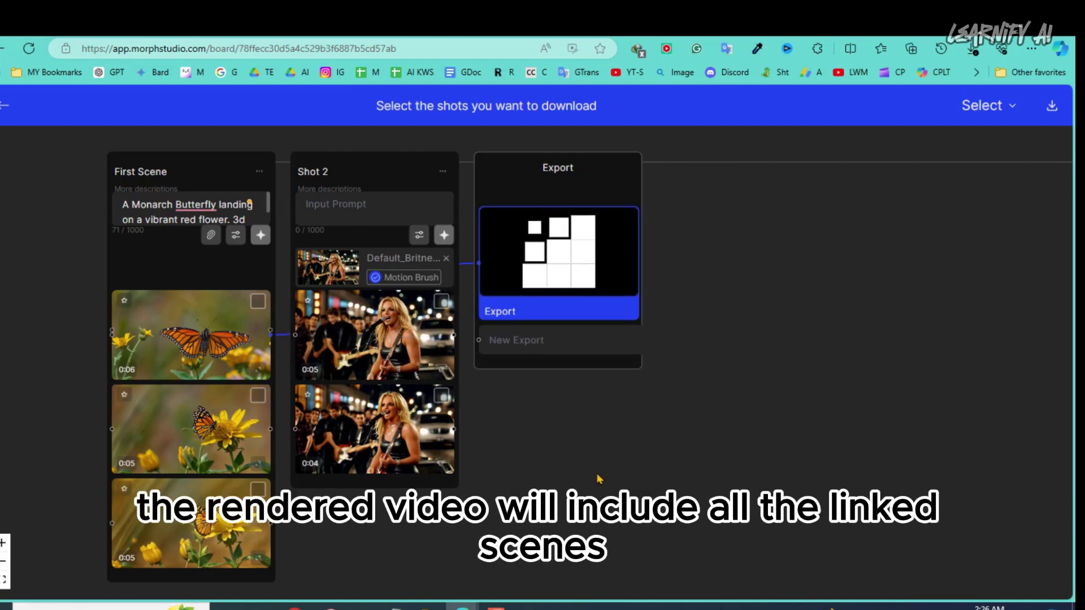
pyautogui.click(628, 313)
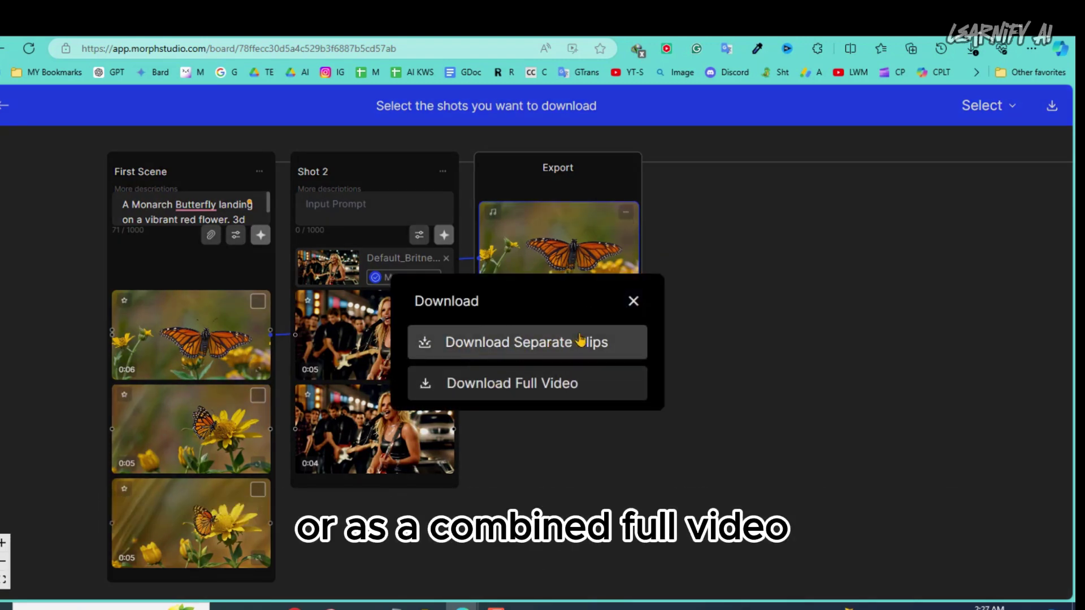
pyautogui.click(634, 302)
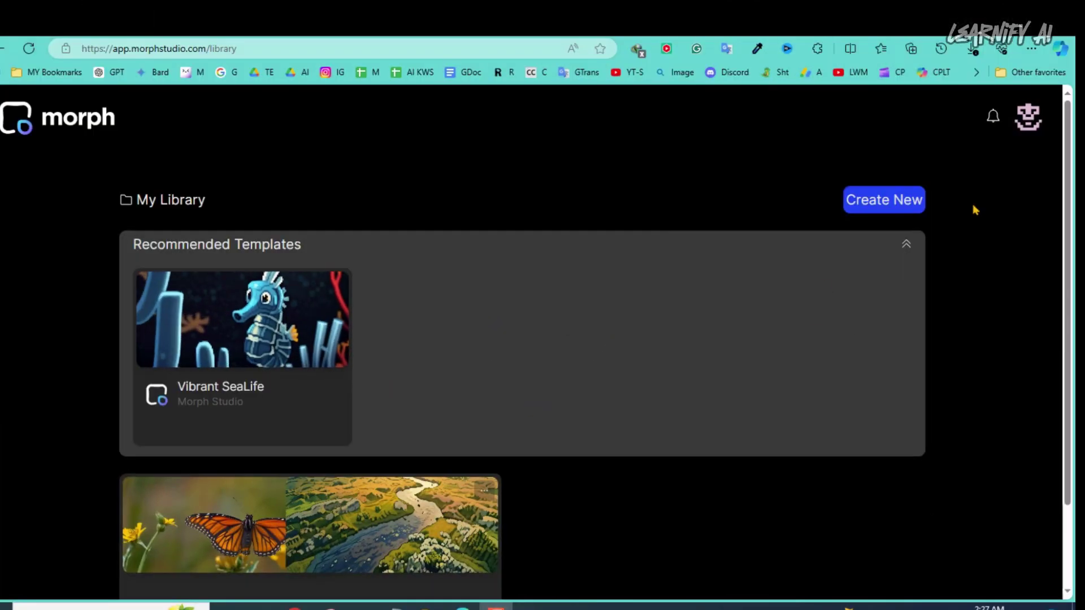
# - Create a new project named 'Learnify AI Project 2' and choose Batch Upload for images
pyautogui.click(884, 199)
pyautogui.doubleClick(391, 237)
pyautogui.write('Learnify AI Project')
pyautogui.press('End')
pyautogui.write('2')
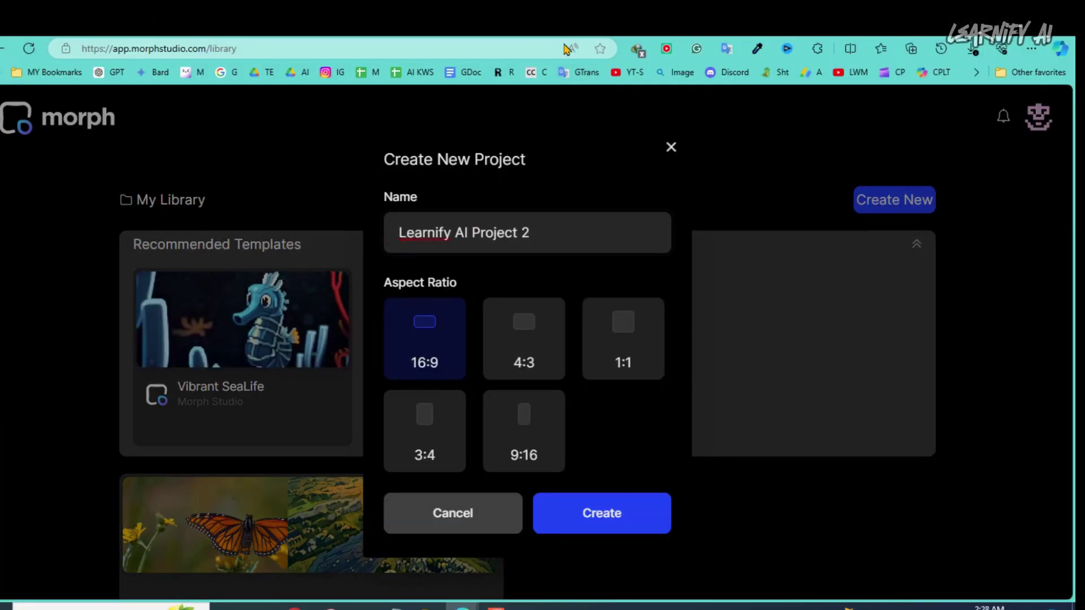
pyautogui.press('Return')
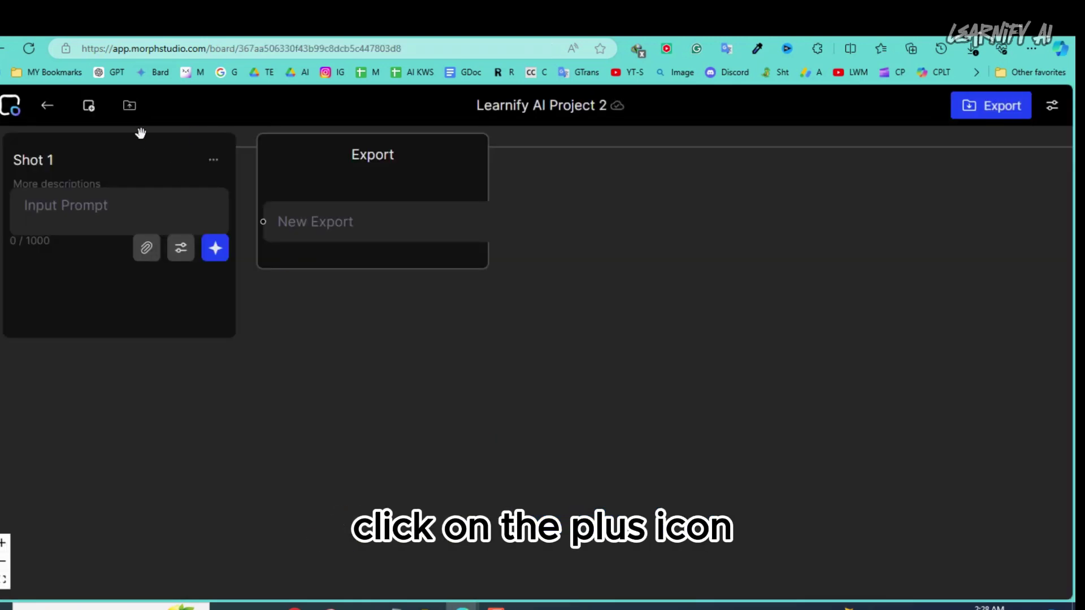
pyautogui.click(129, 105)
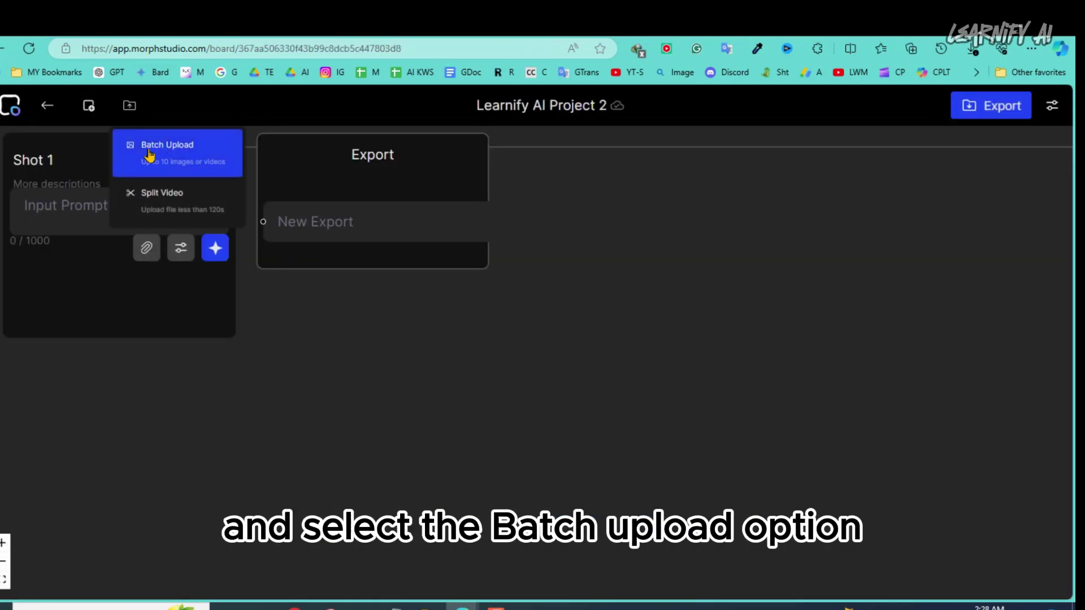
pyautogui.click(190, 158)
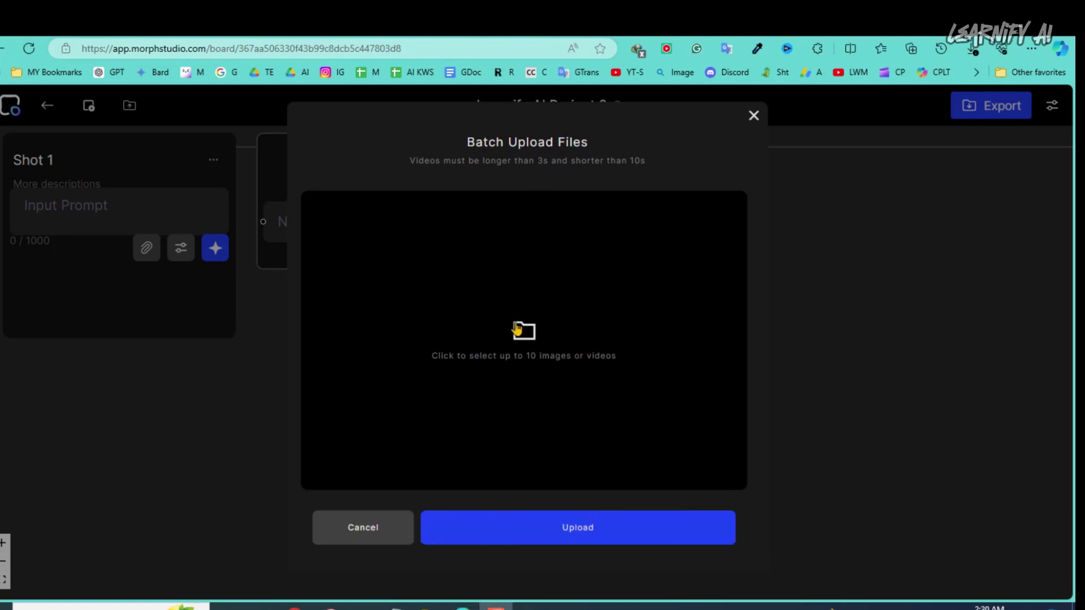
# - Upload six images, ending with rr.jpg, as Shots 2–7 and fit the board to view
pyautogui.click(512, 346)
pyautogui.click(305, 281)
pyautogui.keyDown('ctrl'); pyautogui.click(377, 266); pyautogui.keyUp('ctrl')
pyautogui.keyDown('ctrl'); pyautogui.click(460, 279); pyautogui.keyUp('ctrl')
pyautogui.scroll(-1, 194, 311)
pyautogui.keyDown('ctrl'); pyautogui.click(194, 311); pyautogui.keyUp('ctrl')
pyautogui.keyDown('ctrl'); pyautogui.click(286, 353); pyautogui.keyUp('ctrl')
pyautogui.scroll(-1, 378, 341)
pyautogui.keyDown('ctrl'); pyautogui.click(211, 365); pyautogui.keyUp('ctrl')
pyautogui.click(412, 439)
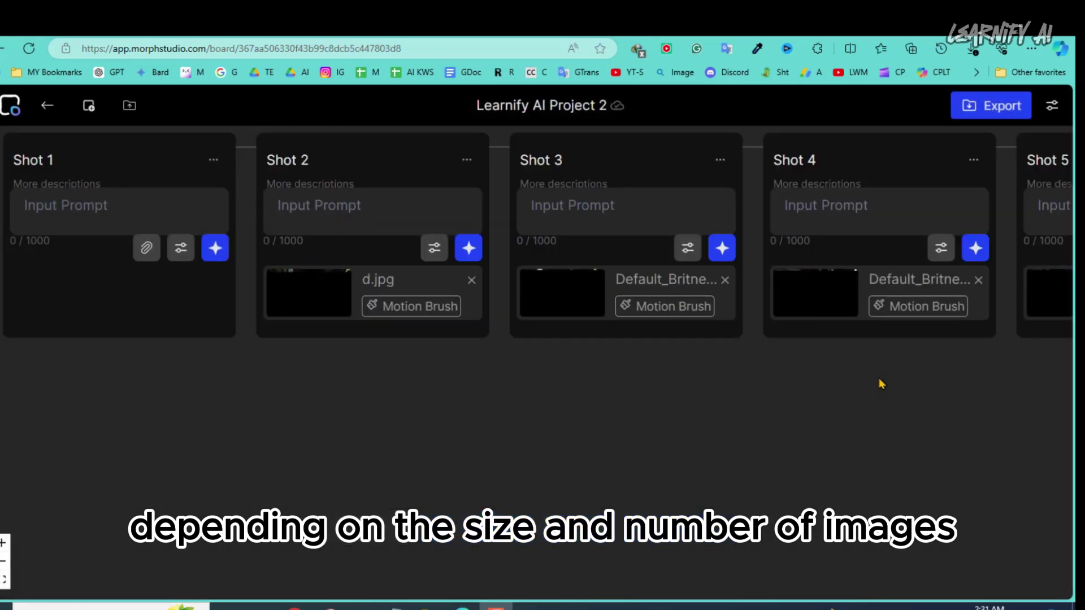
pyautogui.click(4, 579)
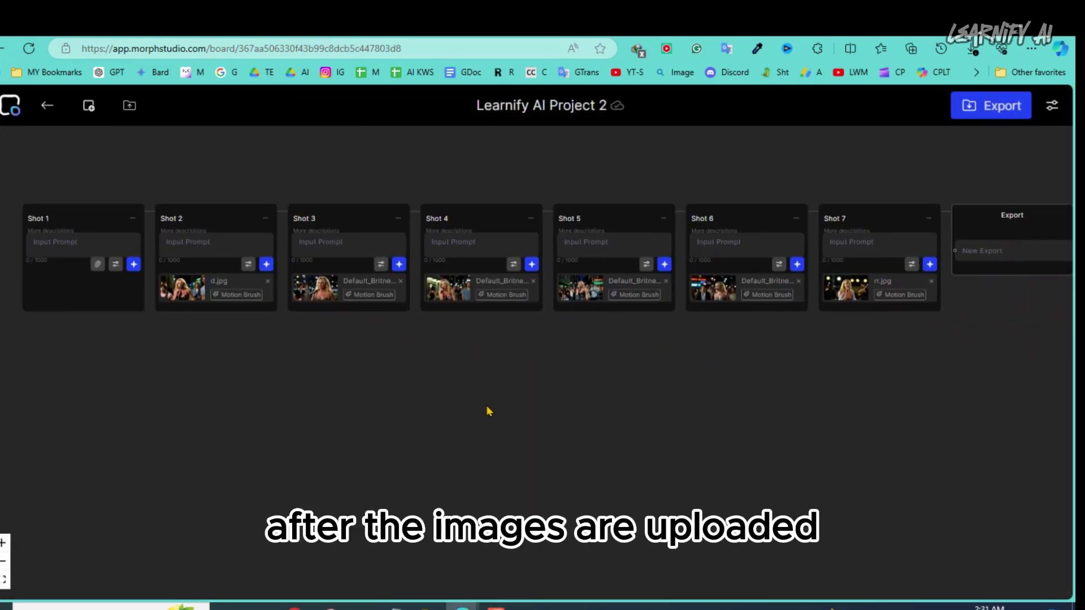
# - Enter a Shot 2 prompt describing a pop star singing in the streets
pyautogui.scroll(5, 96, 492)
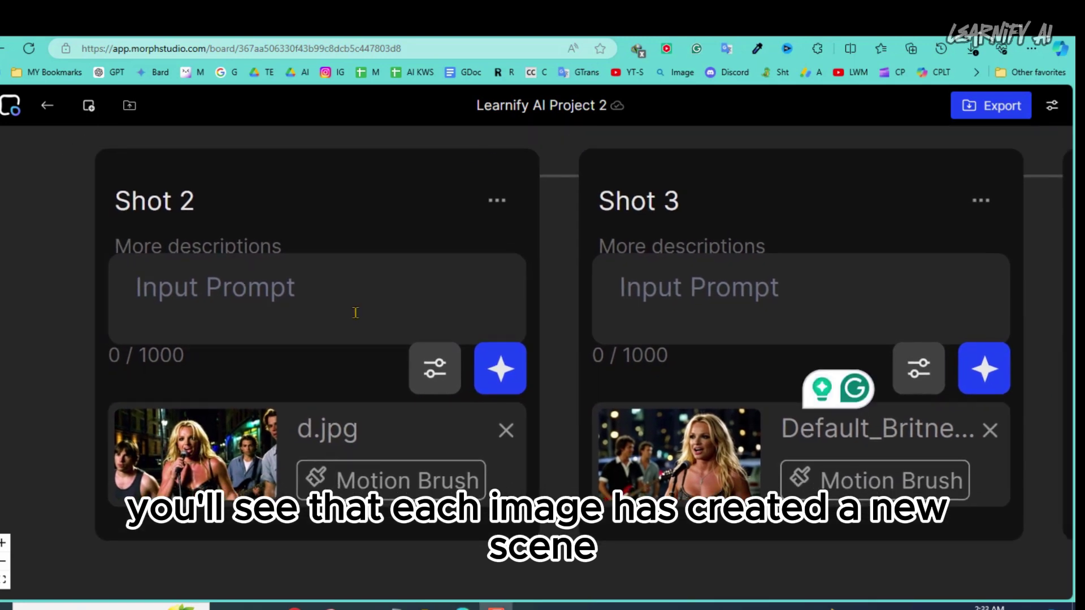
pyautogui.click(356, 312)
pyautogui.write('B')
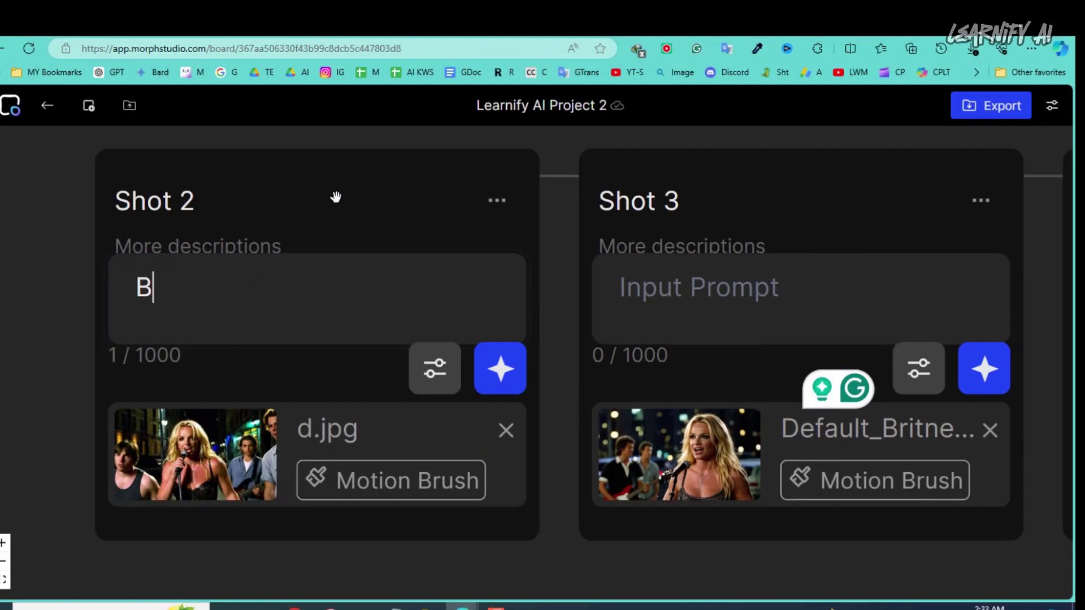
pyautogui.write('ritney Spears singing in streets')
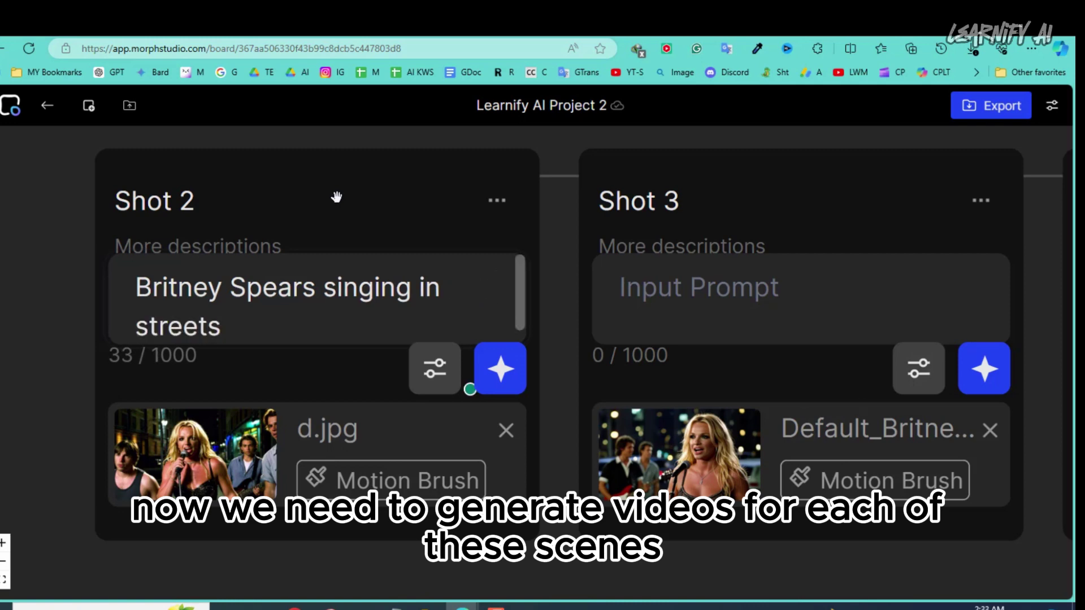
# - Set Shot 2's camera to zoom in, duration to 5 seconds and motion strength to 8
pyautogui.click(435, 369)
pyautogui.scroll(-3, 467, 279)
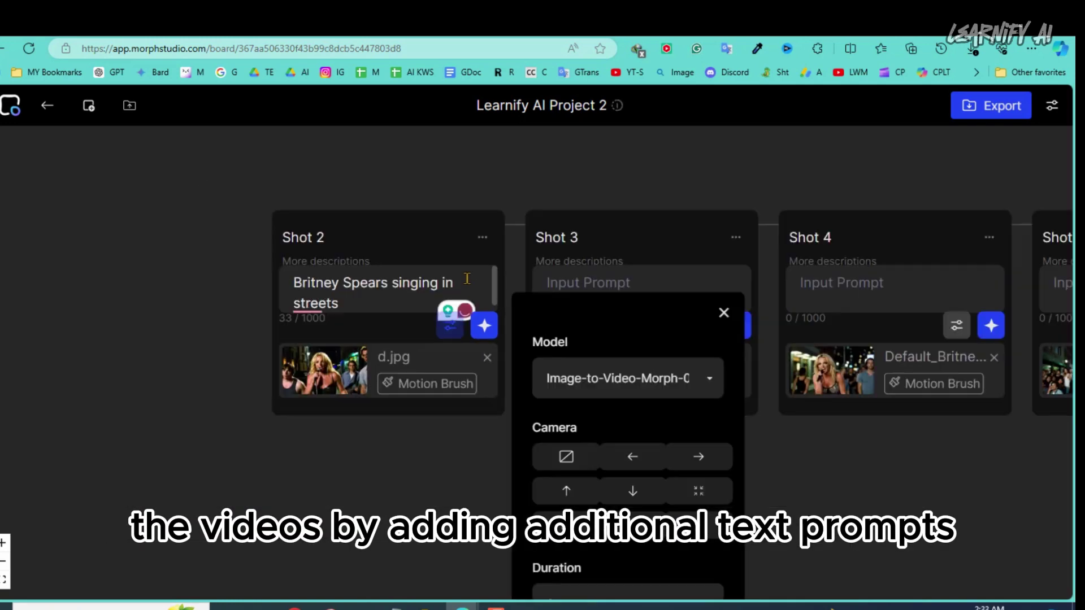
pyautogui.scroll(-3, 467, 279)
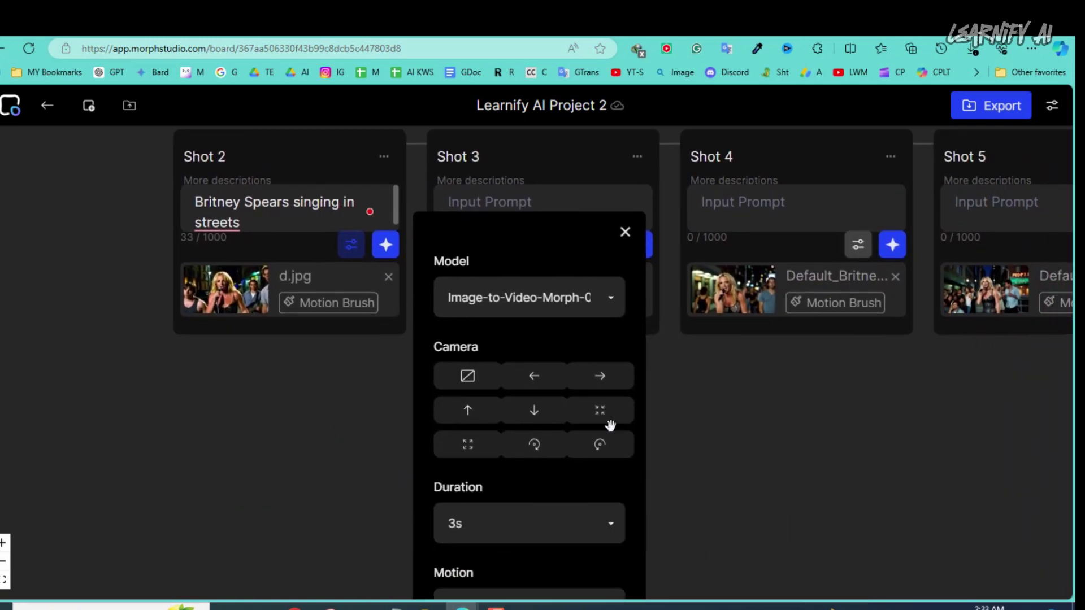
pyautogui.click(604, 411)
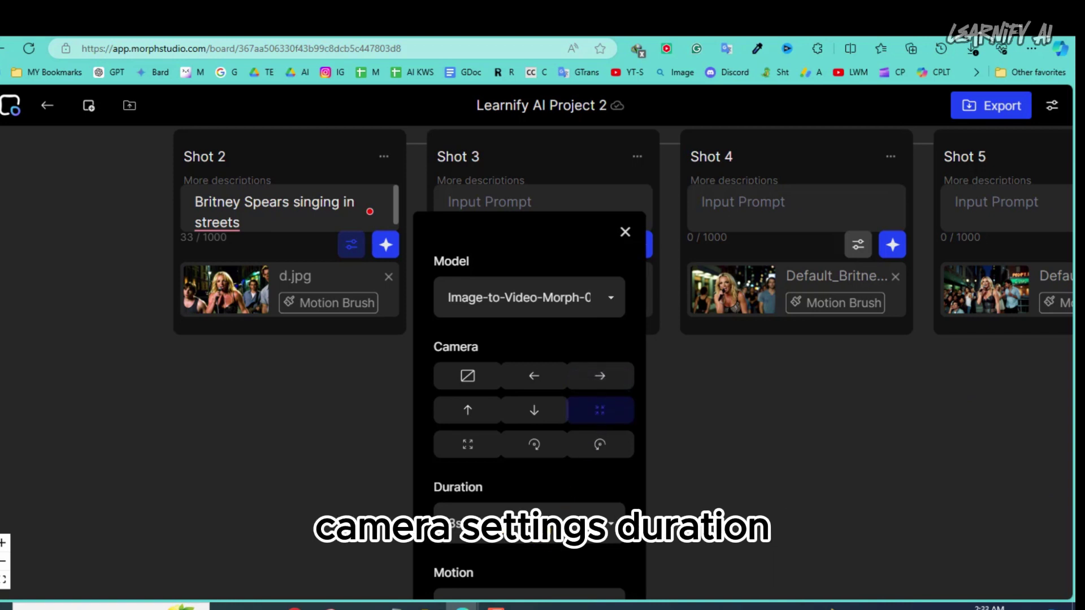
pyautogui.click(529, 517)
pyautogui.click(474, 413)
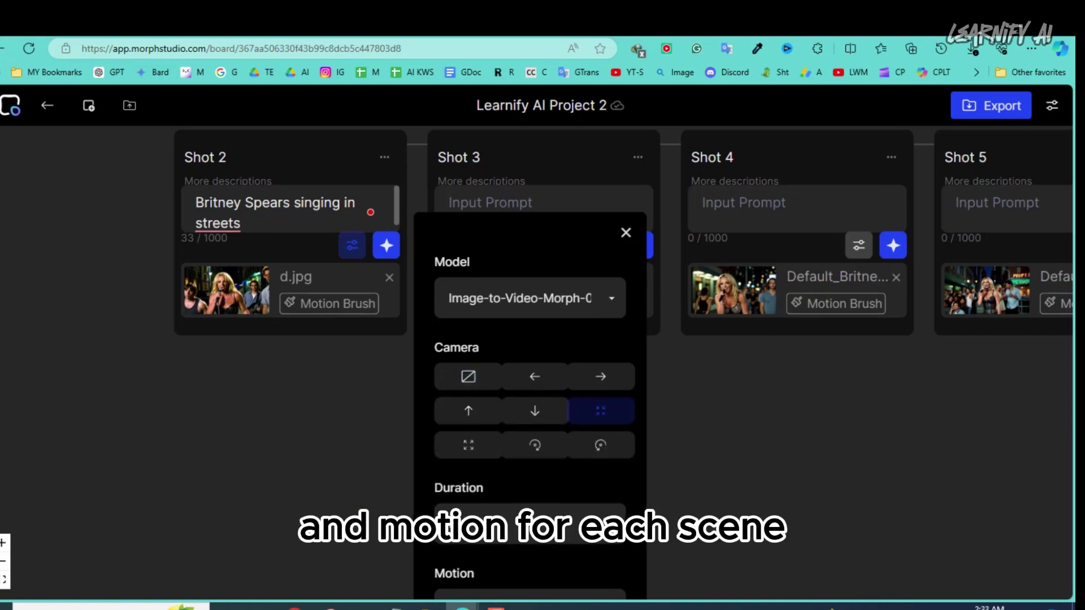
pyautogui.scroll(-3, 339, 364)
pyautogui.click(471, 444)
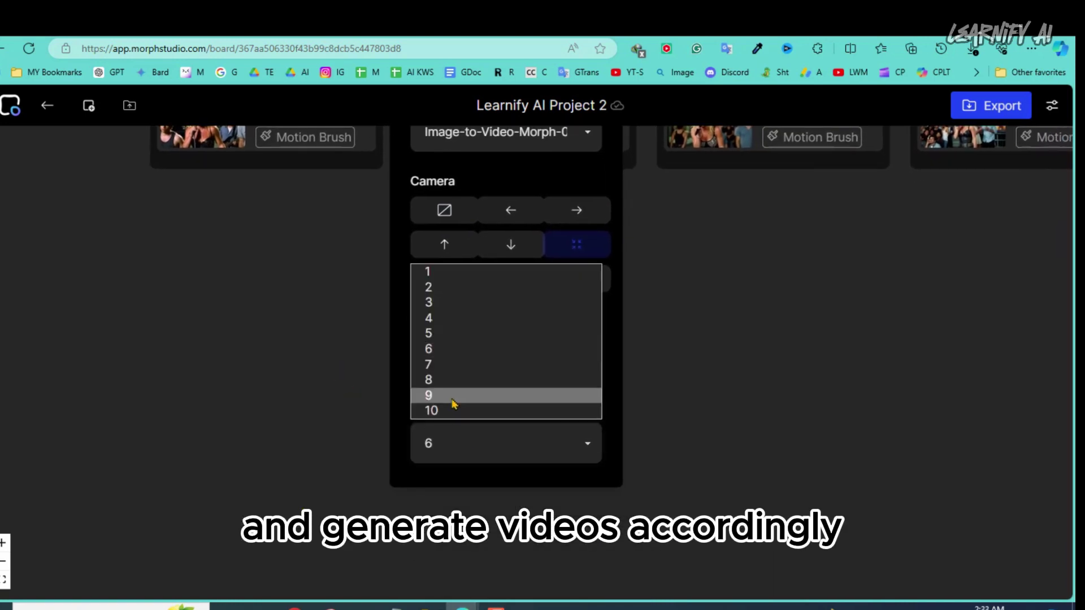
pyautogui.click(446, 381)
pyautogui.scroll(3, 304, 335)
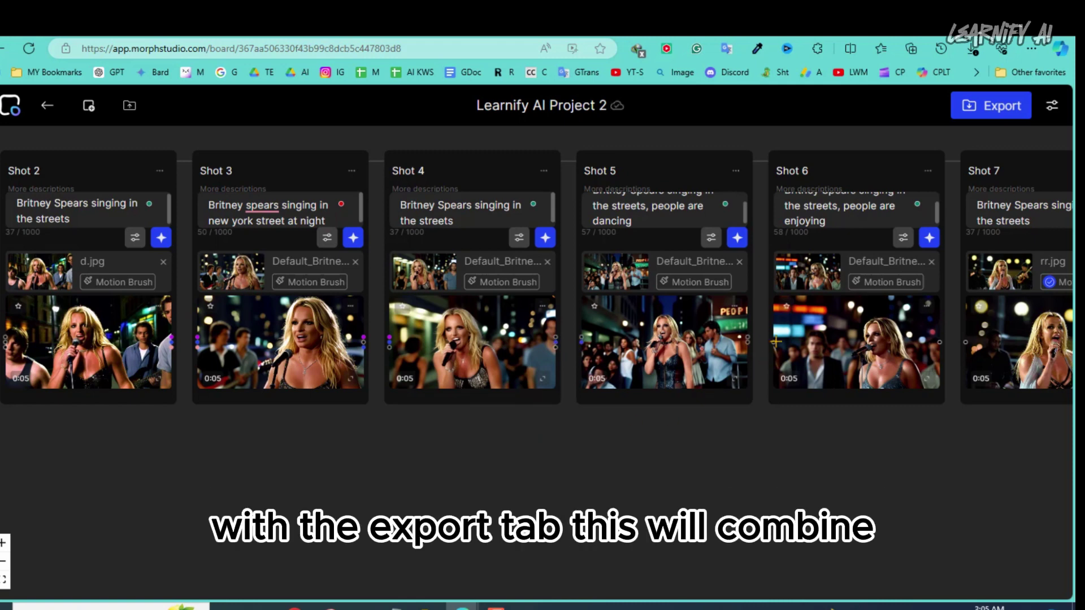
# - Pan the board to bring Shot 7 and the Export node into view
pyautogui.moveTo(914, 450); pyautogui.dragTo(573, 474)
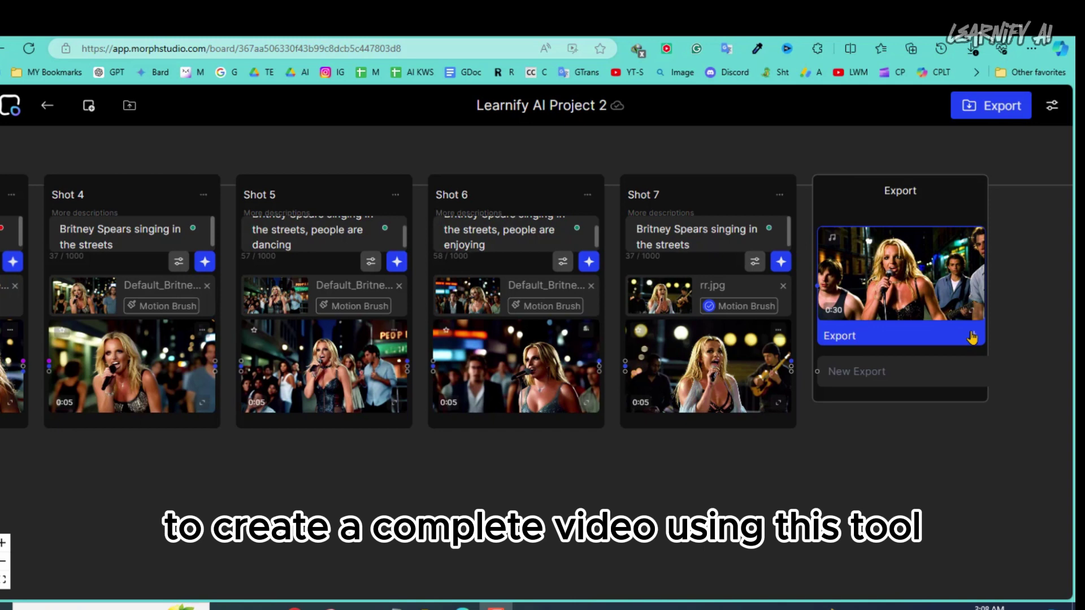
# - Open the Export card's Download dialog showing Separate Clips and Full Video
pyautogui.click(973, 338)
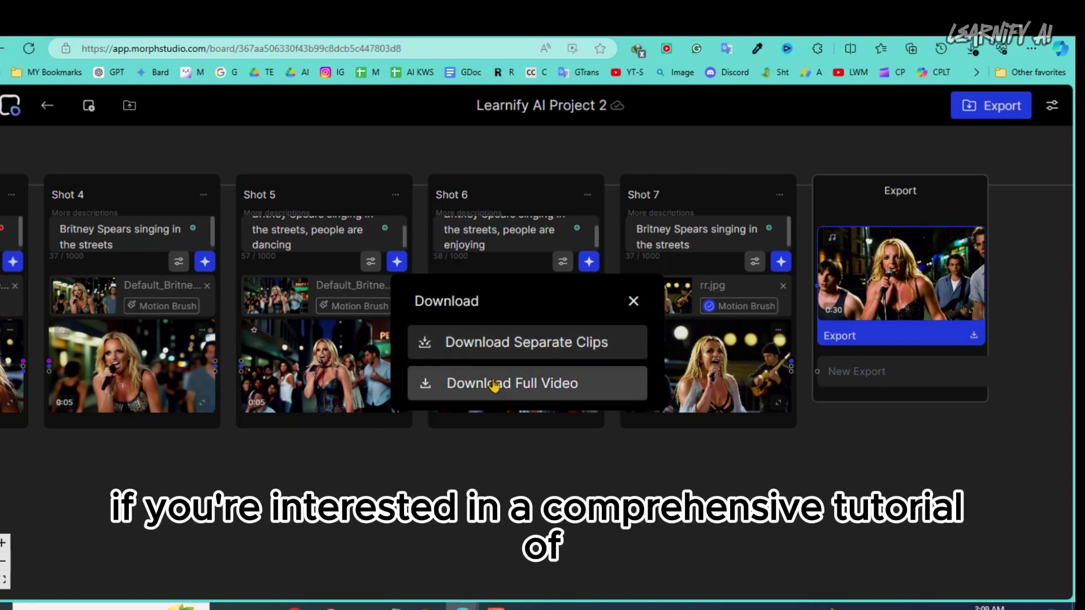
pyautogui.scroll(-3, 495, 384)
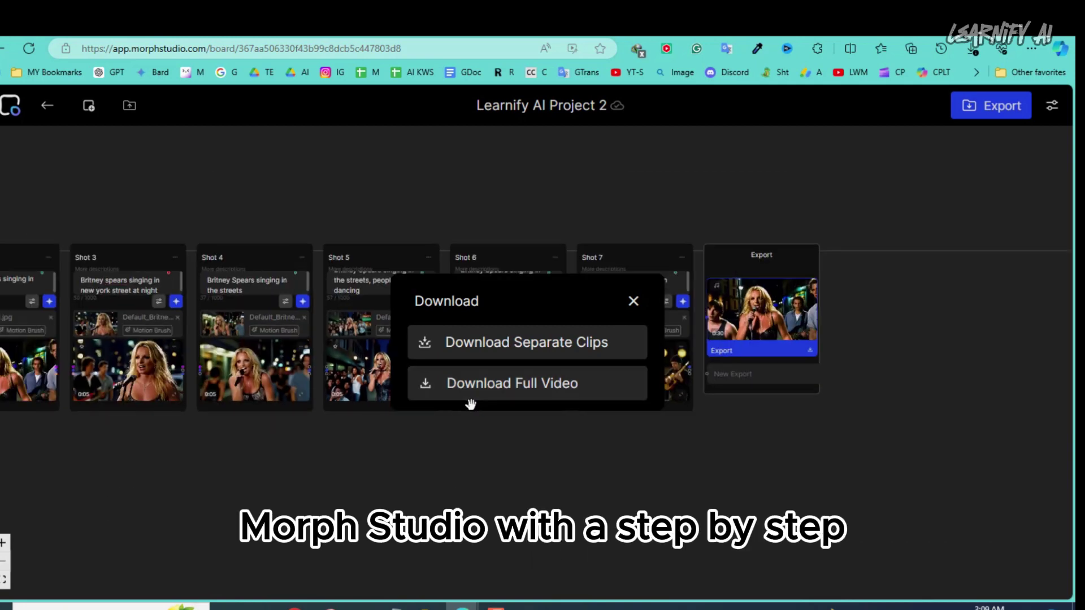